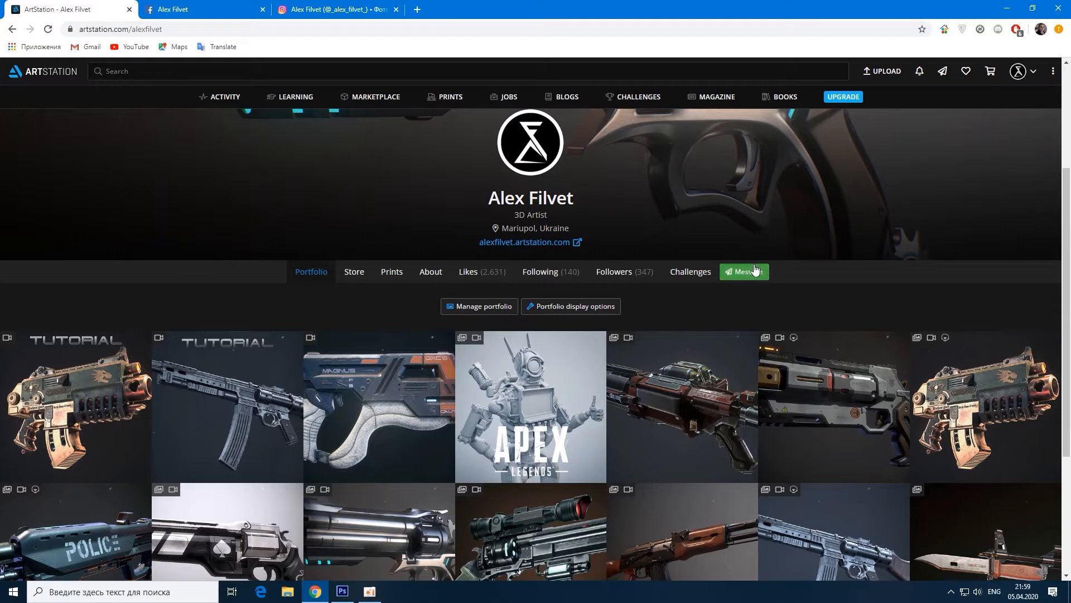
Step: Switch to Photoshop and hide the Effects layer group of the weapon render
click(343, 593)
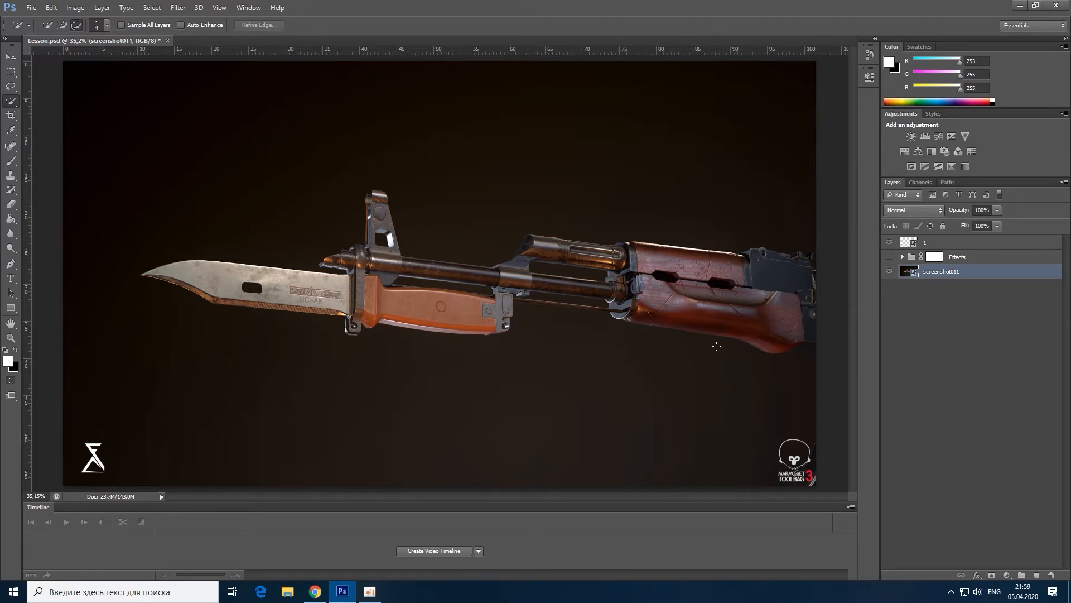
click(890, 257)
click(890, 258)
click(181, 7)
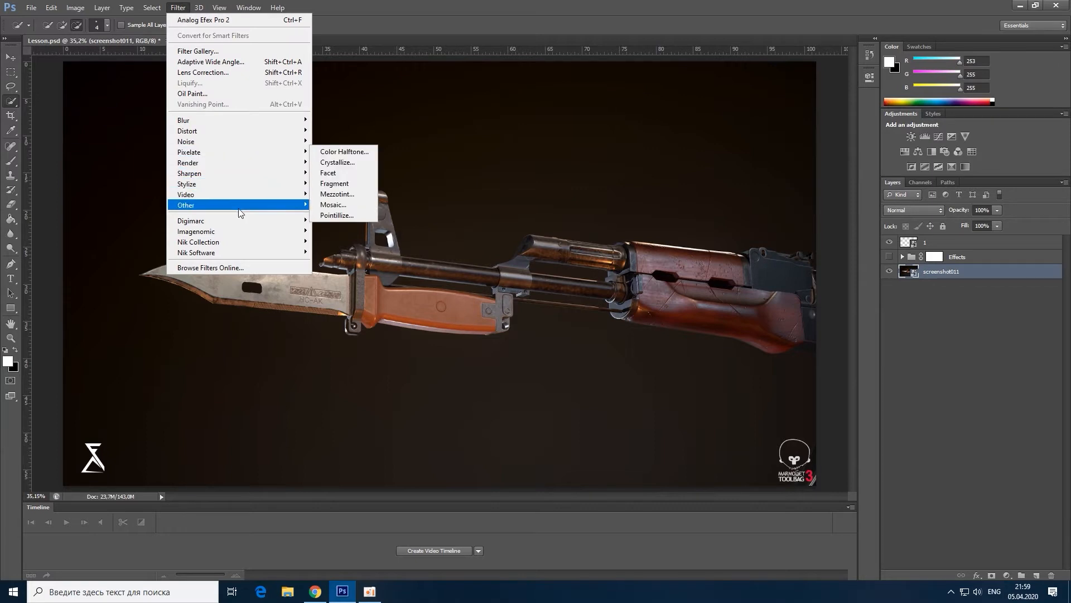
mouse_move(250, 243)
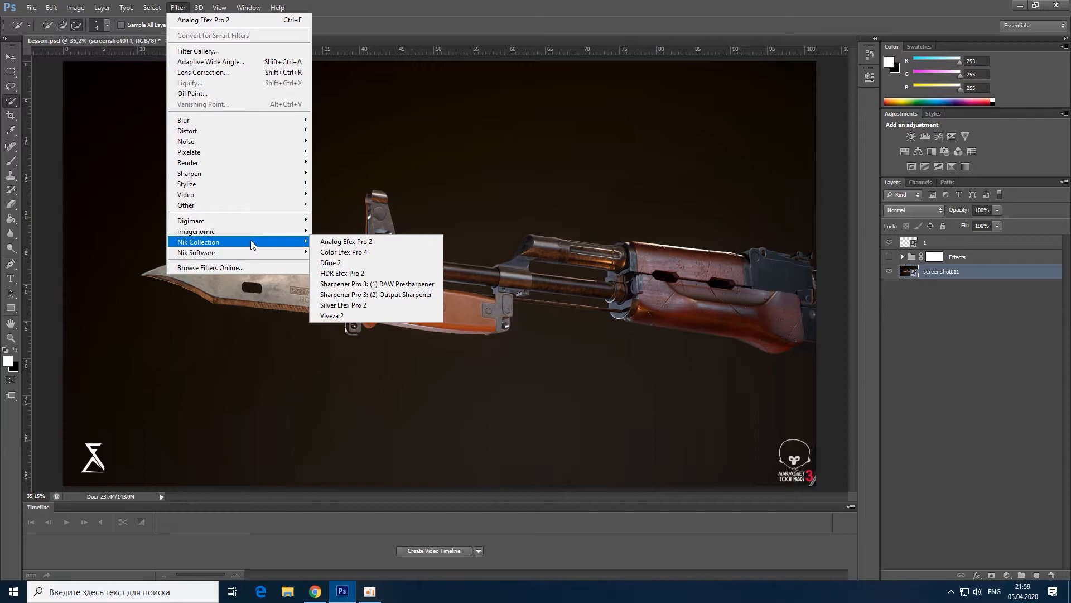
click(914, 325)
click(924, 325)
Step: Duplicate the screenshot011 layer, keeping the proposed name for the copy
click(935, 276)
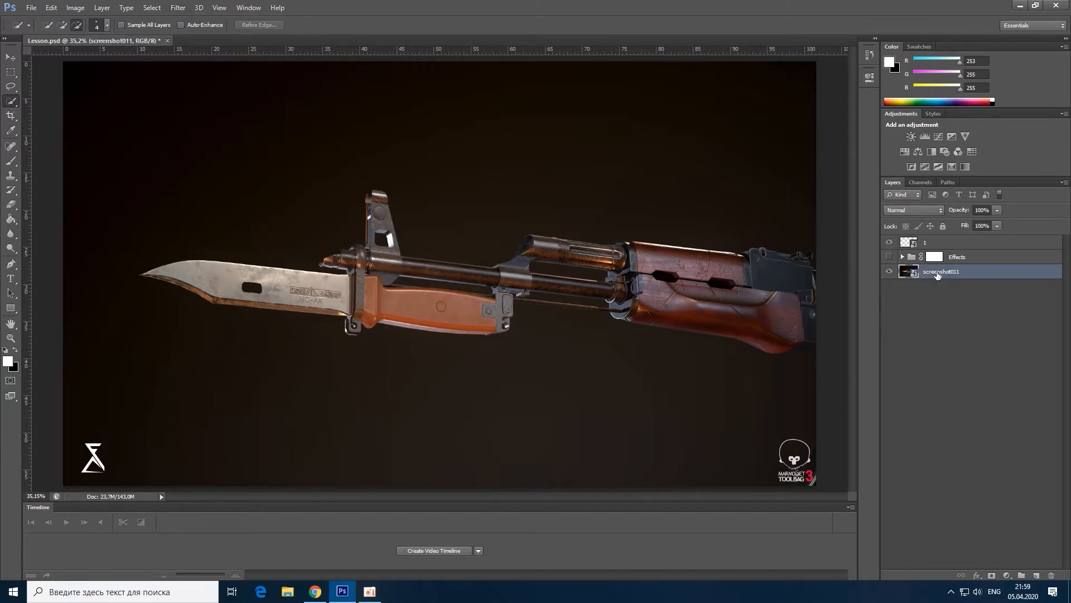
right_click(937, 273)
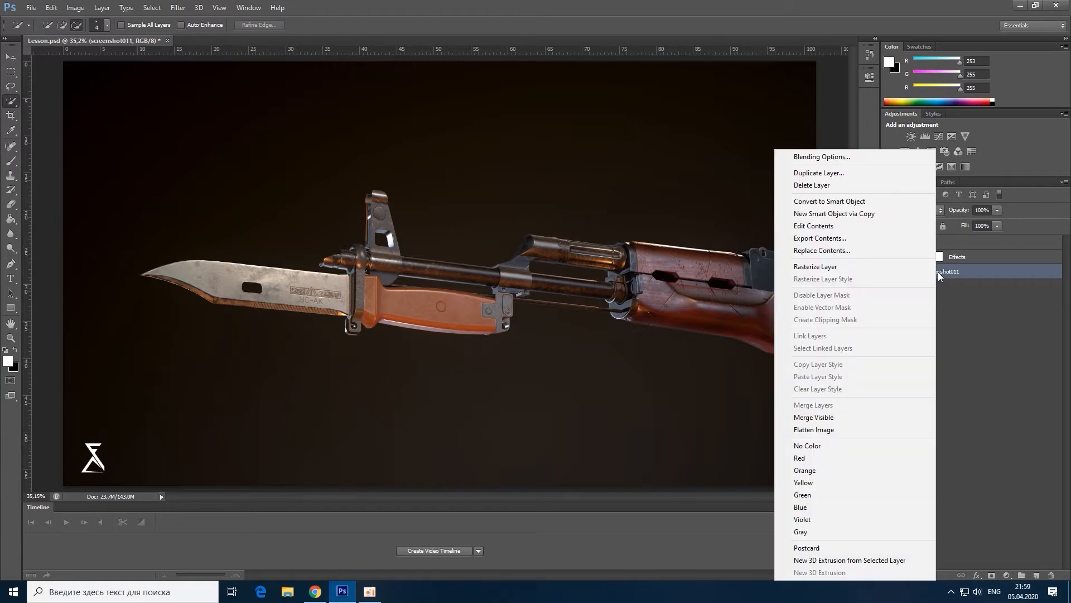
click(830, 175)
click(614, 183)
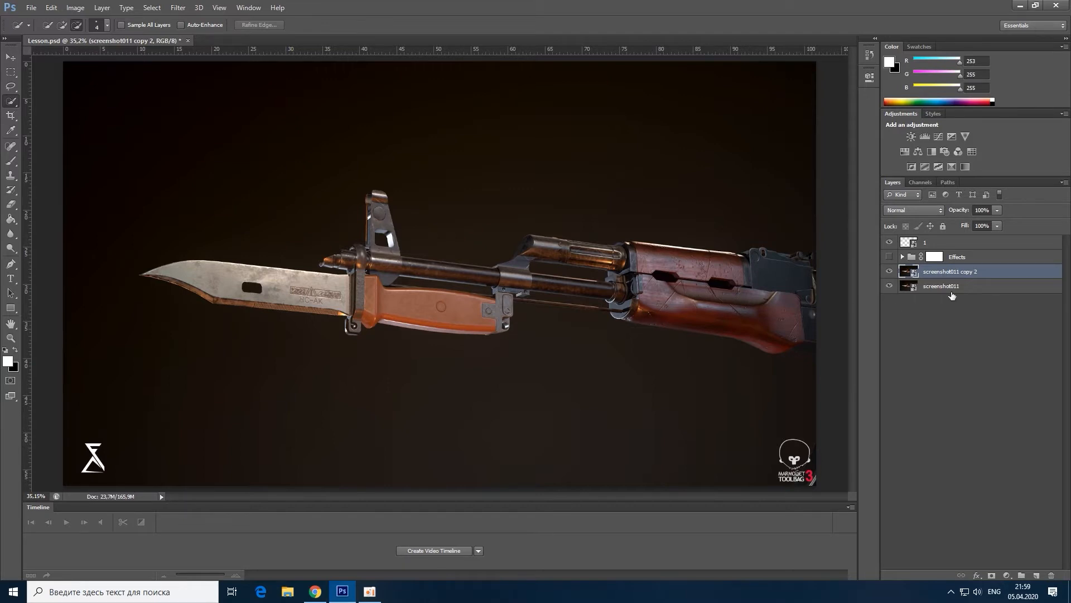
Step: Start the Analog Efex Pro 2 filter on the duplicated layer and choose the Classic Camera 7 preset
click(179, 9)
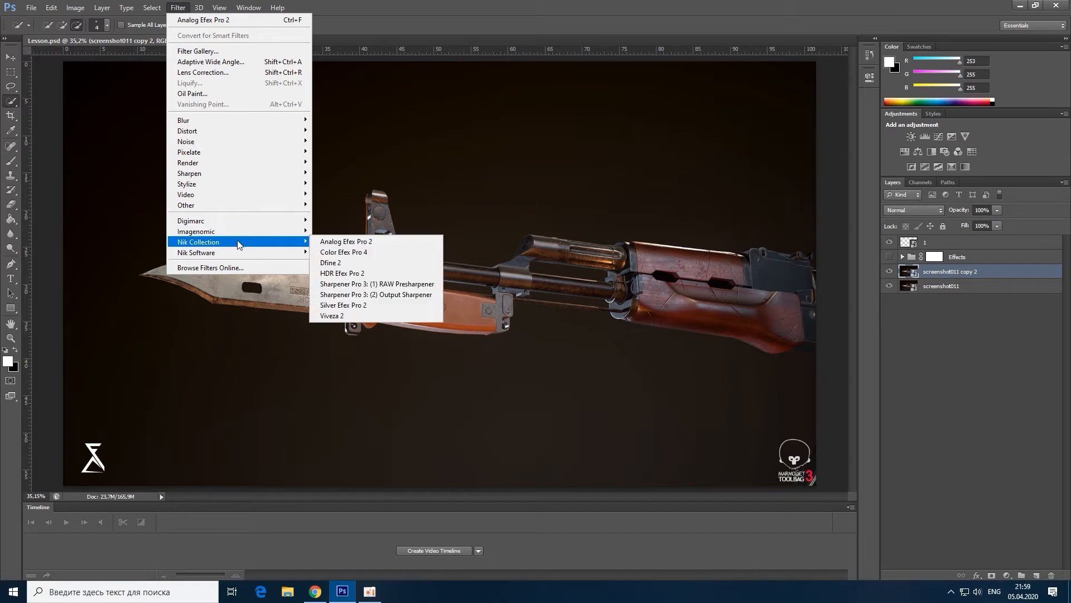
click(363, 244)
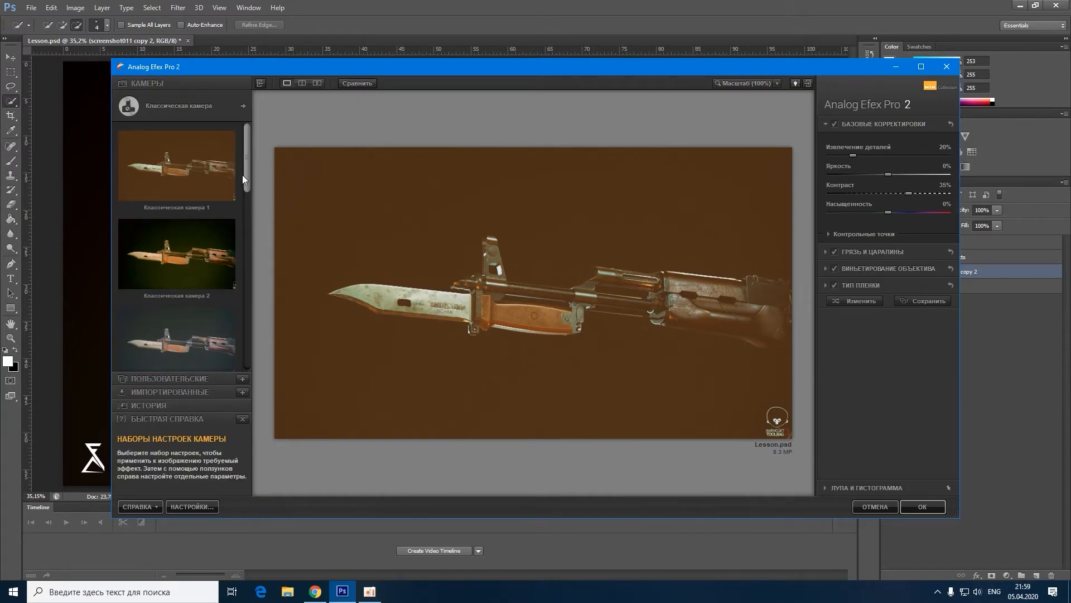
drag(249, 170, 244, 309)
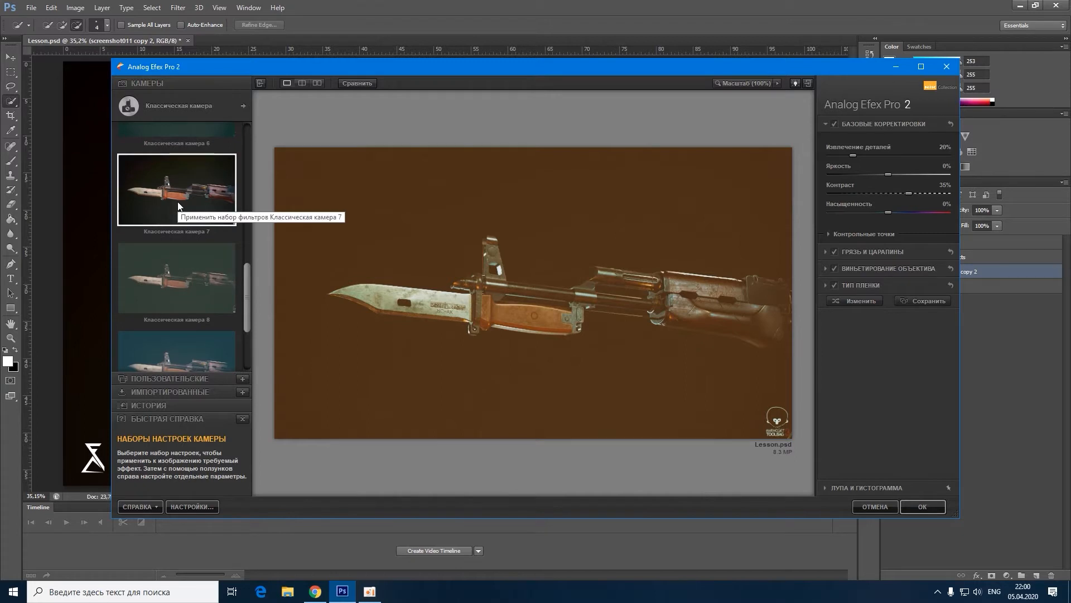
click(196, 199)
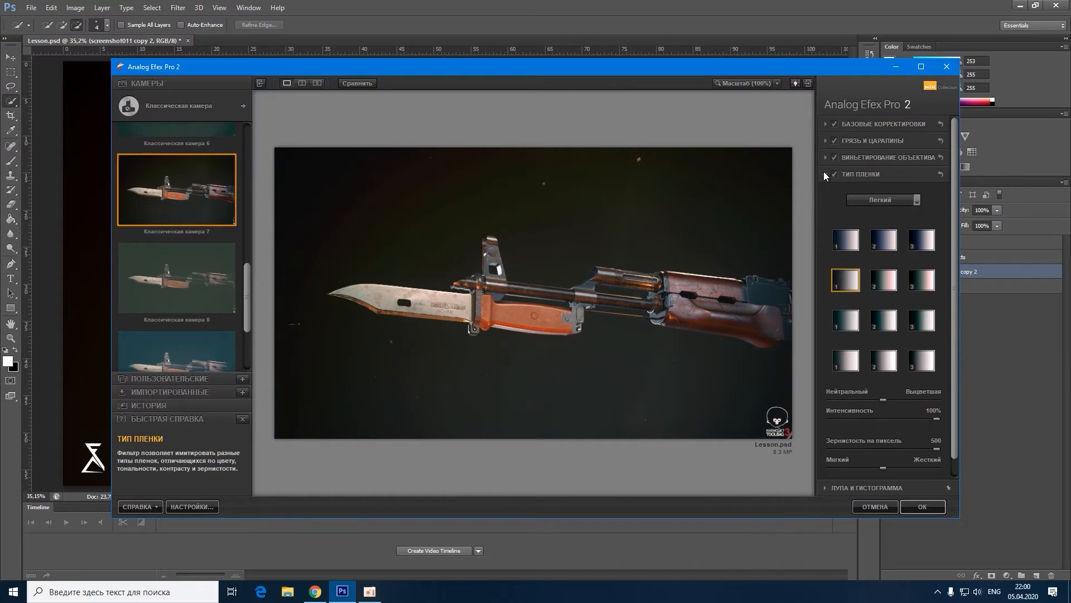
Step: Compare the preview with the basic corrections, dirt and scratches, lens vignette and film type effects switched off and on
click(826, 174)
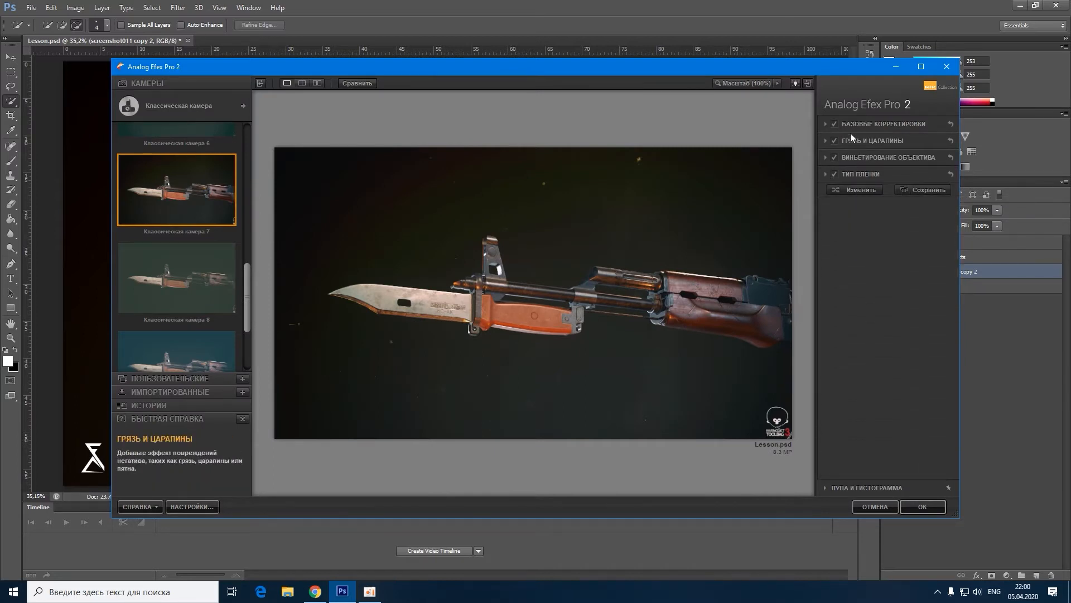
click(835, 124)
click(835, 140)
click(835, 157)
click(836, 157)
click(834, 250)
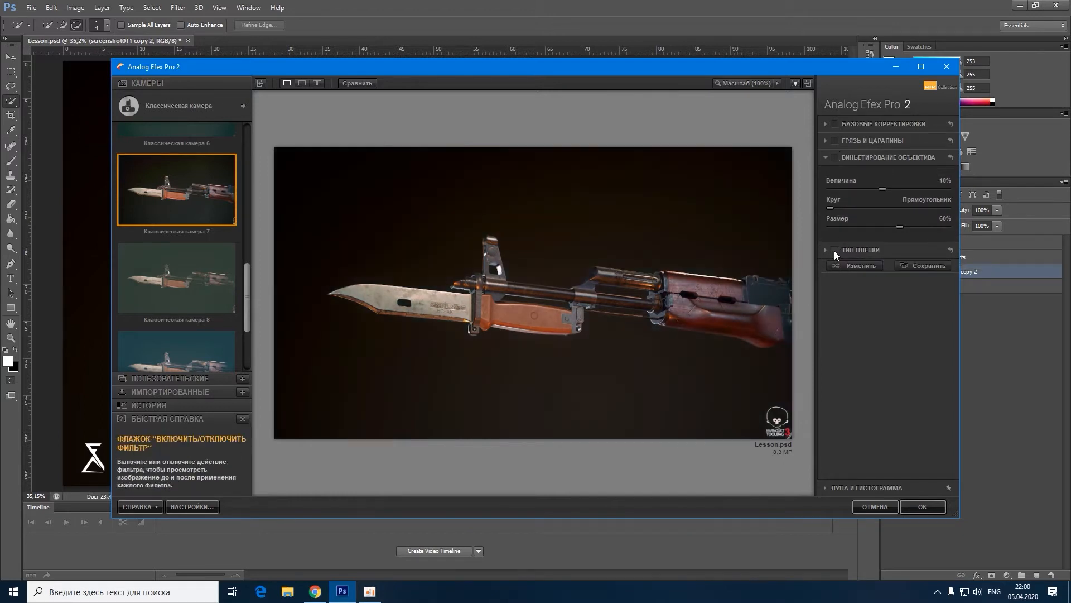
click(835, 250)
click(835, 157)
click(835, 140)
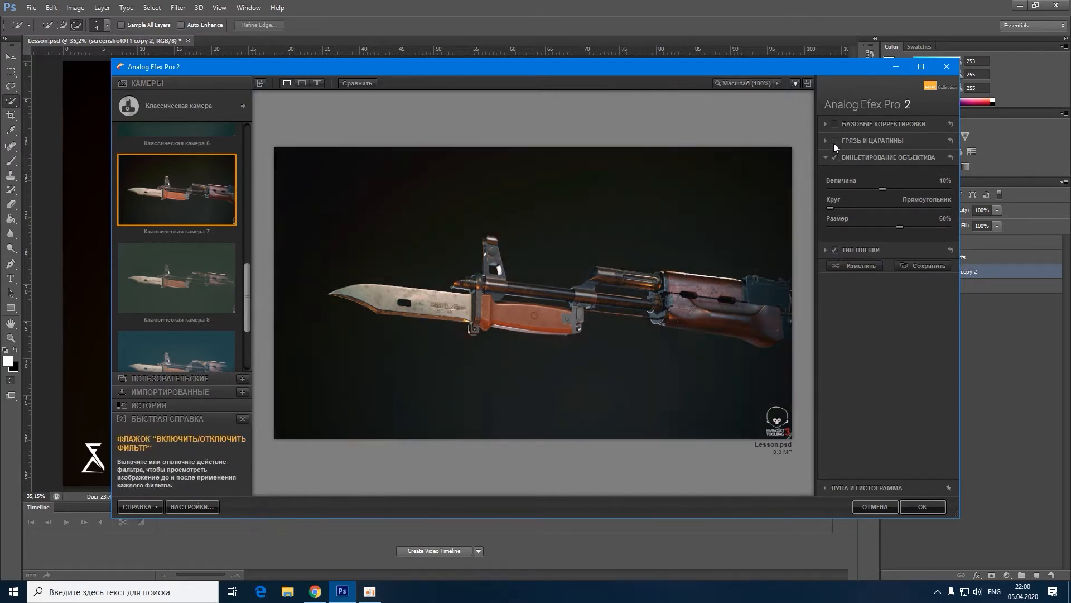
click(835, 124)
Step: Adjust the dirt and scratches intensity and apply the filter, comparing the filtered copy against the original layer
click(826, 141)
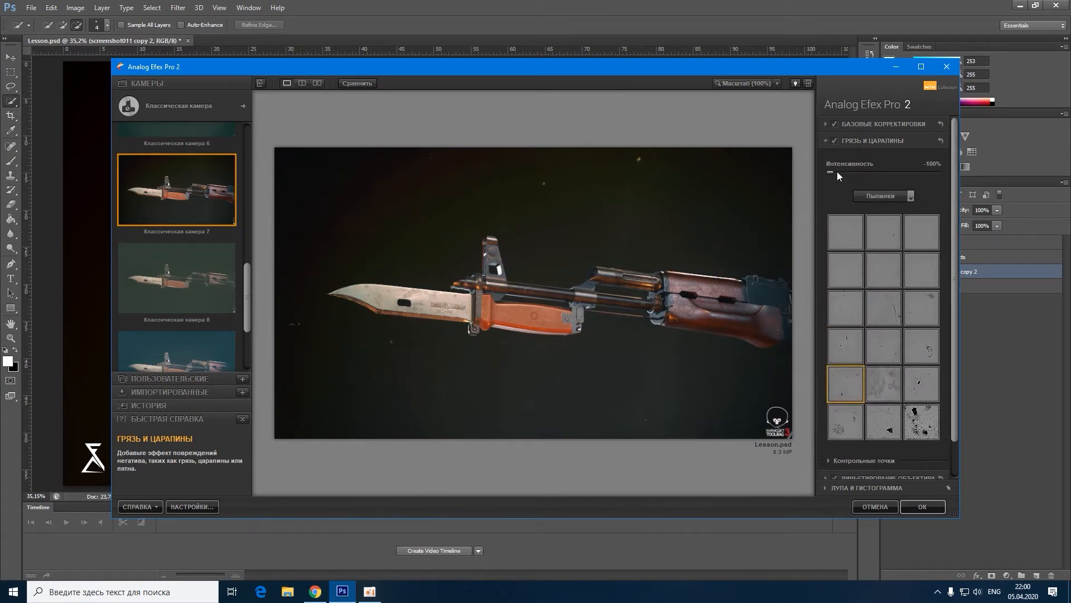
drag(850, 173, 857, 171)
click(930, 508)
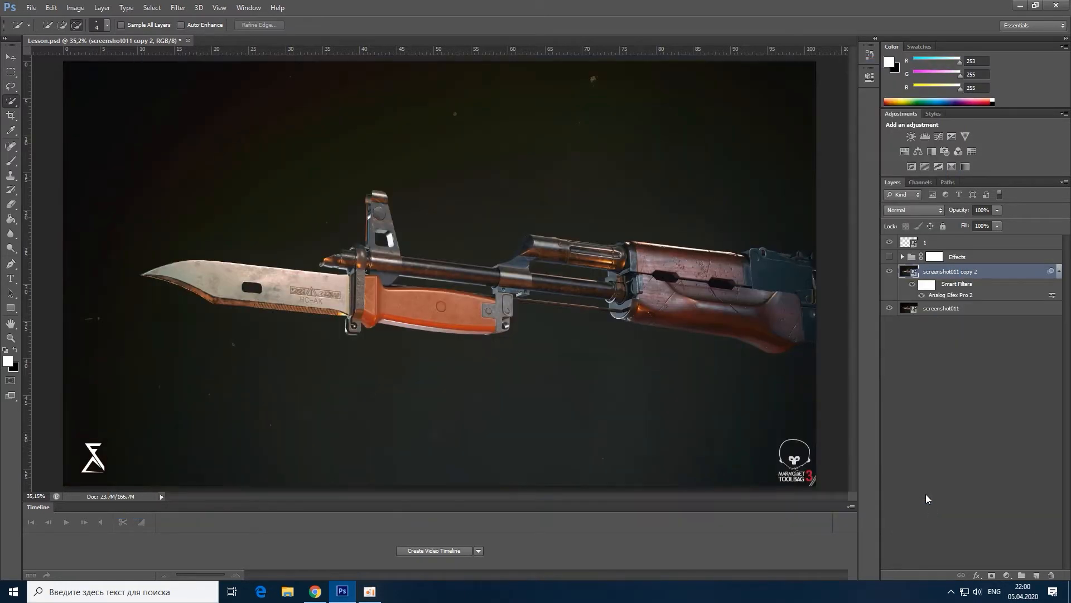
click(890, 271)
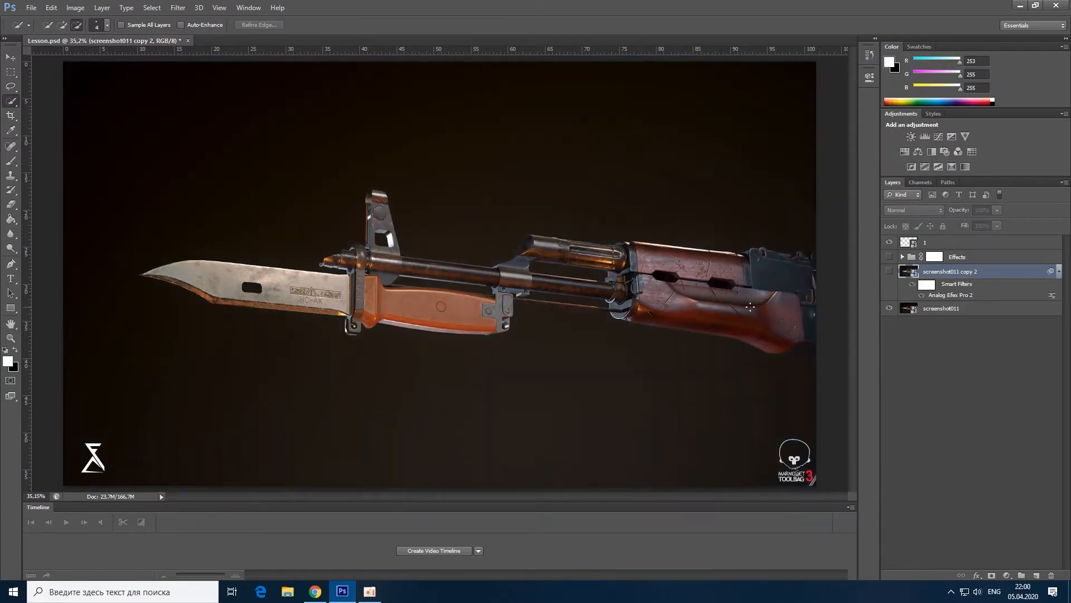
click(890, 272)
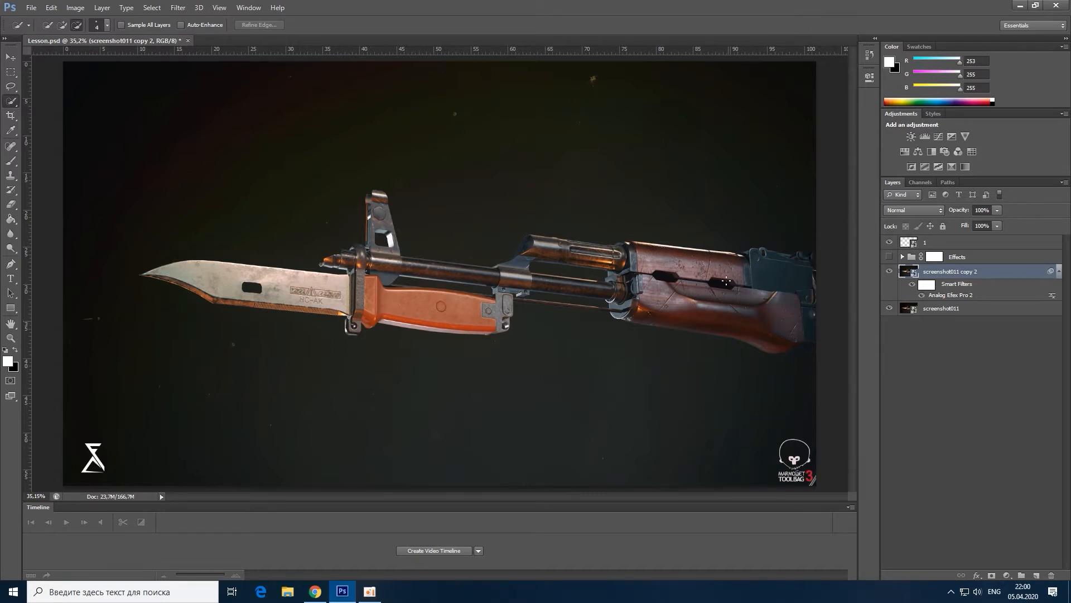
Step: Place the Wood texture image from the desktop into the document, positioned over the middle of the weapon
click(1035, 5)
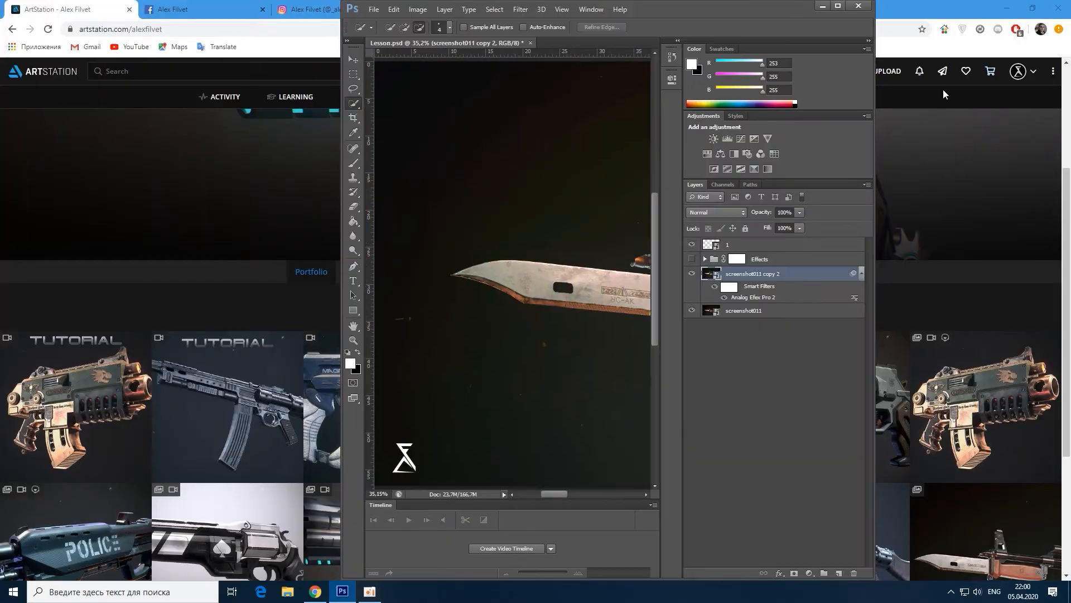
click(1007, 8)
drag(109, 473, 491, 363)
click(837, 5)
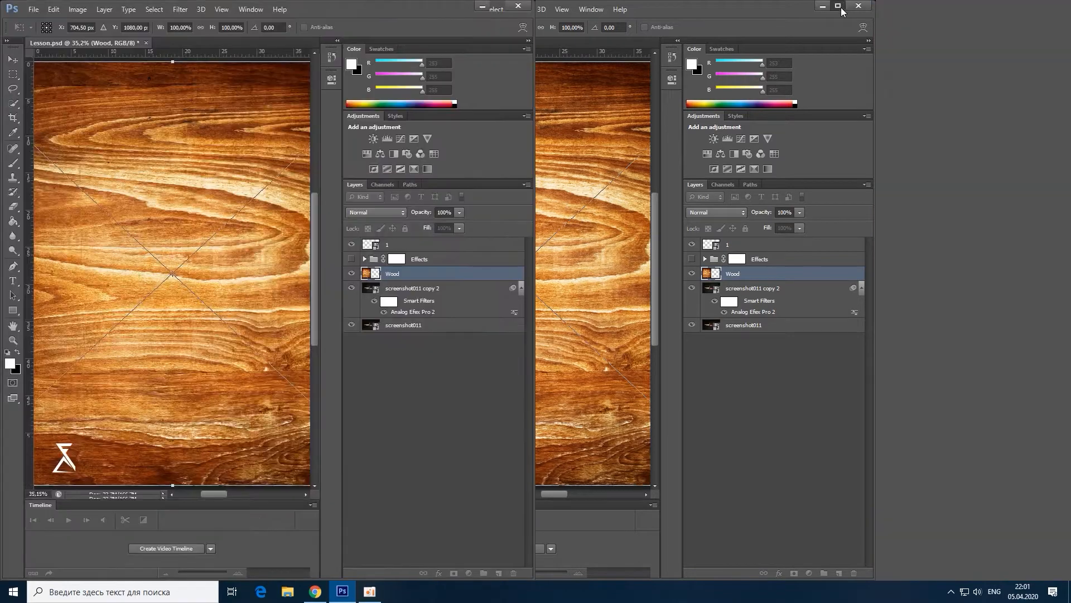
drag(340, 245, 634, 243)
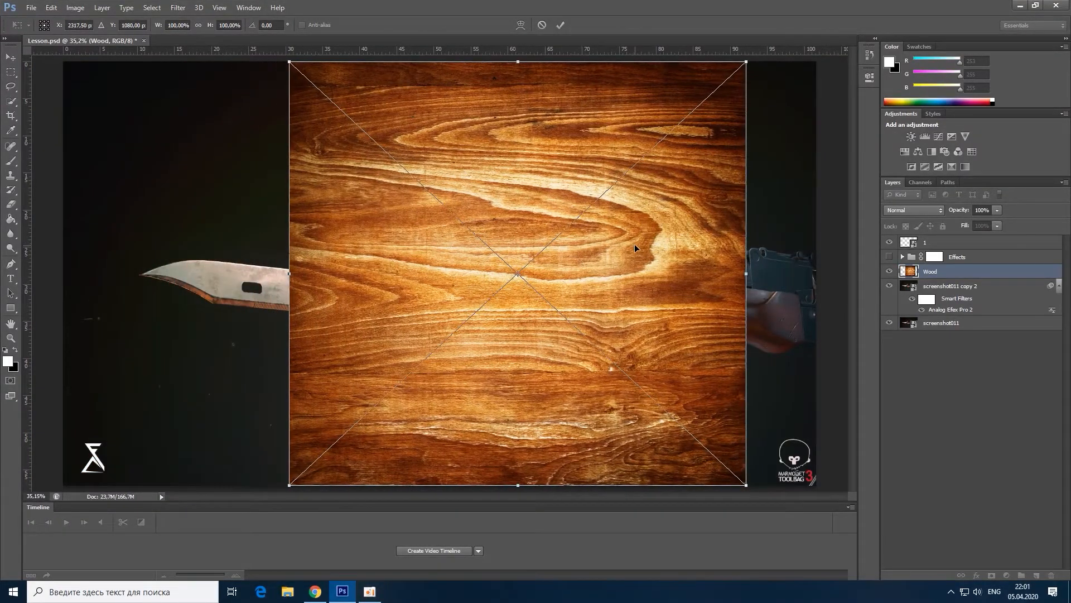
click(564, 25)
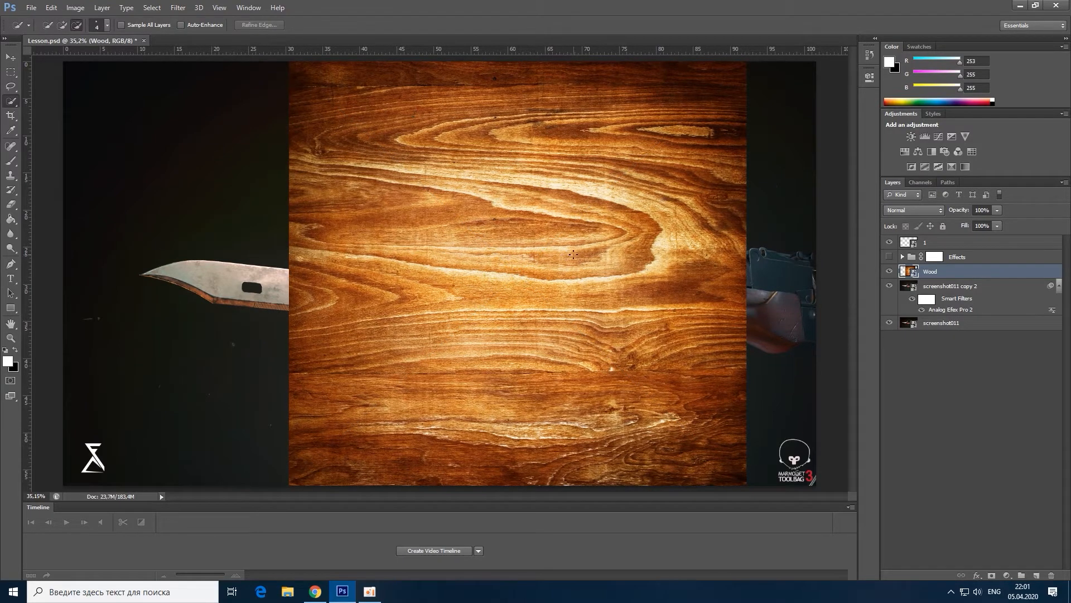
Step: Set the Wood layer's opacity to 25% and transform it to about 50% scale, rotated about 6.75°, over the wooden handguard
click(997, 210)
drag(963, 225, 955, 226)
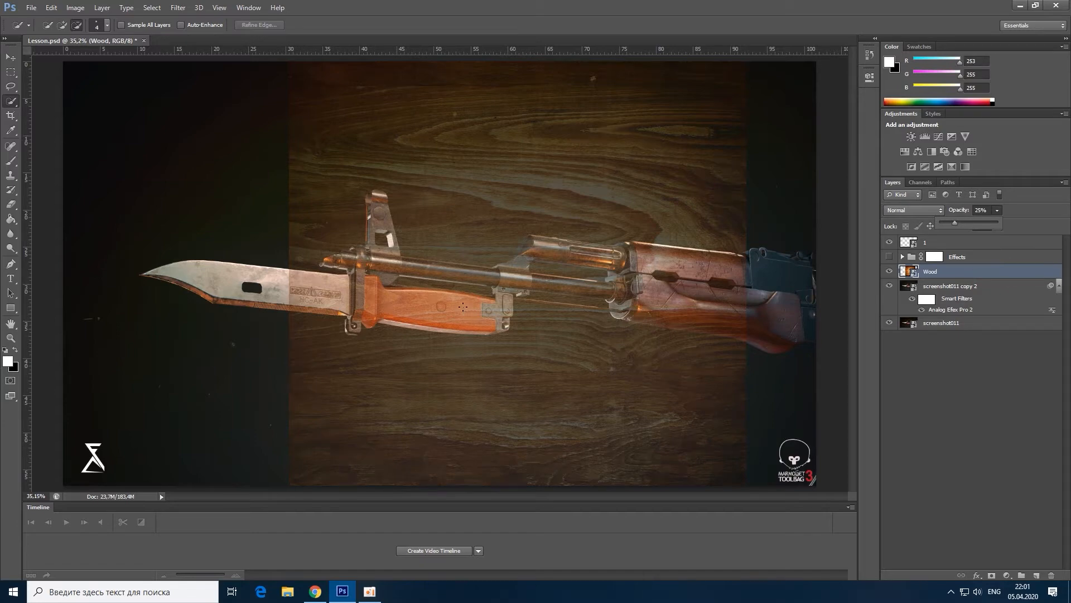
key(ctrl+t)
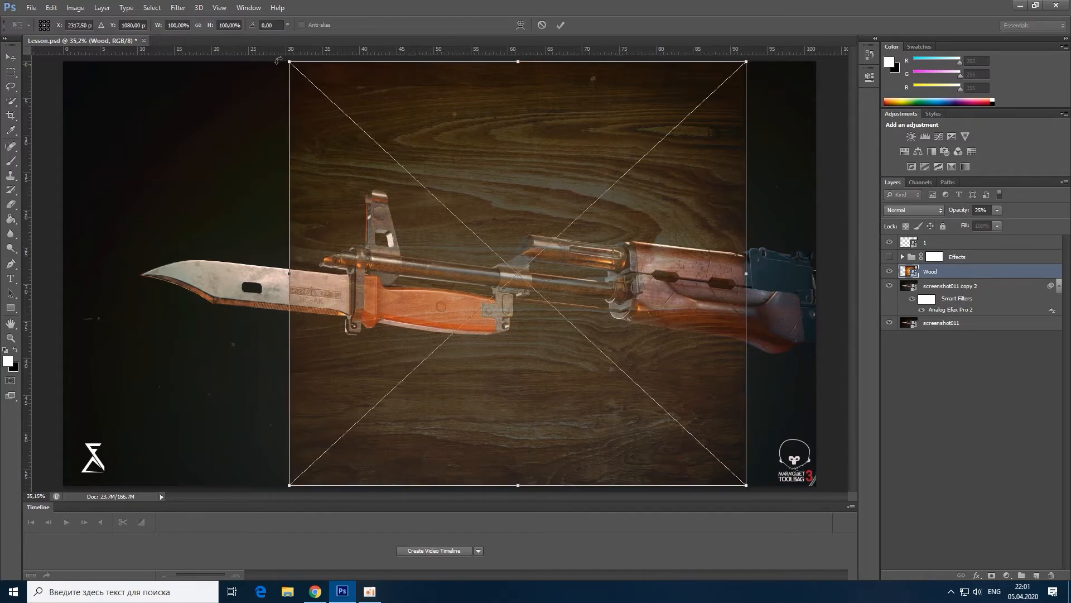
drag(291, 63, 602, 280)
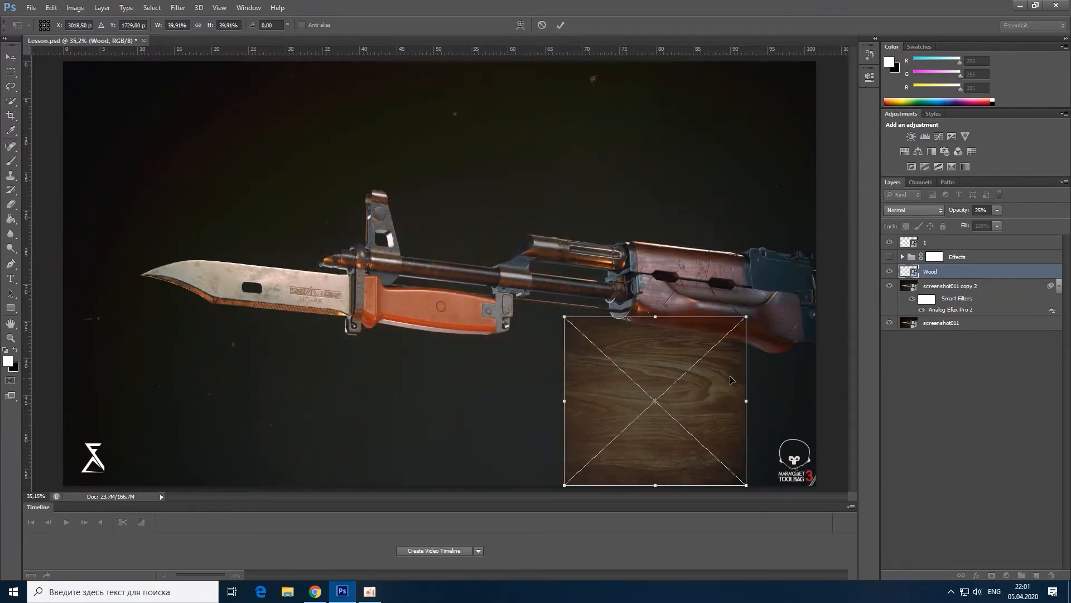
drag(684, 355, 727, 266)
drag(610, 234, 590, 185)
drag(745, 298, 774, 319)
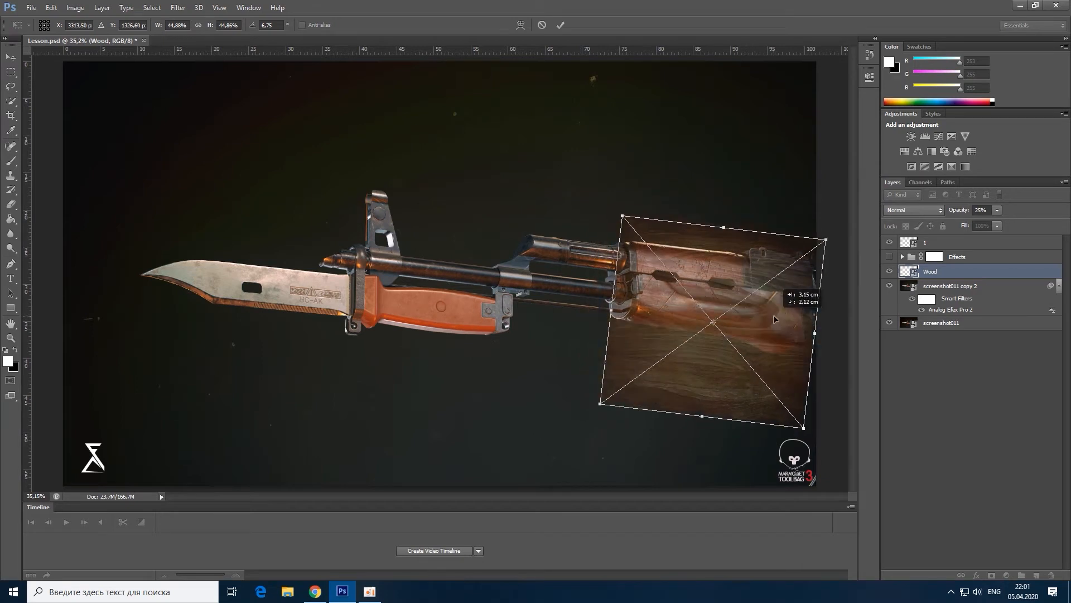
drag(622, 215, 603, 192)
drag(757, 318, 777, 347)
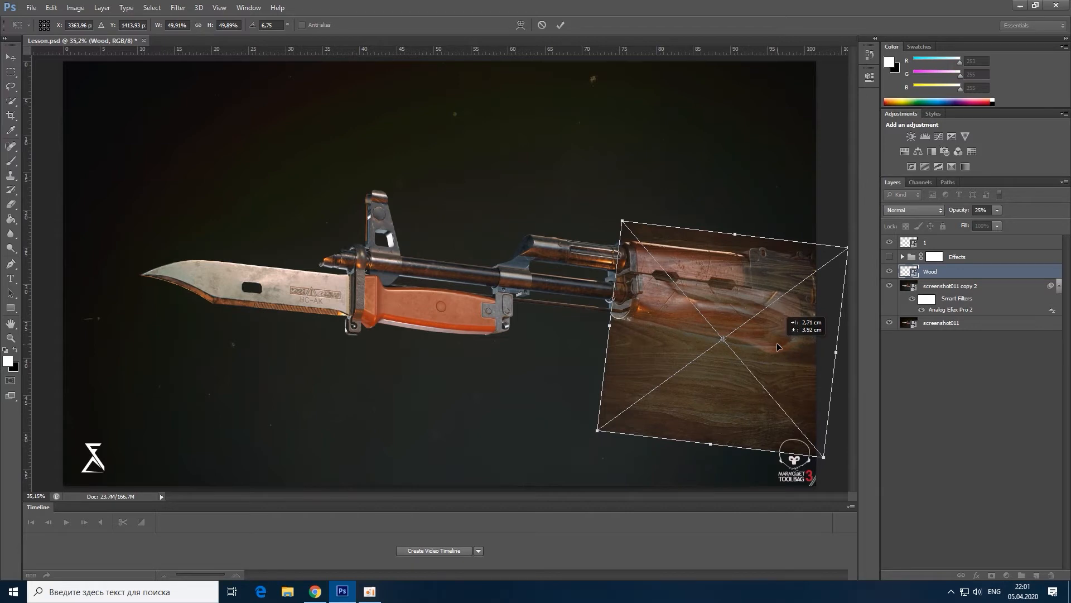
drag(778, 345, 777, 345)
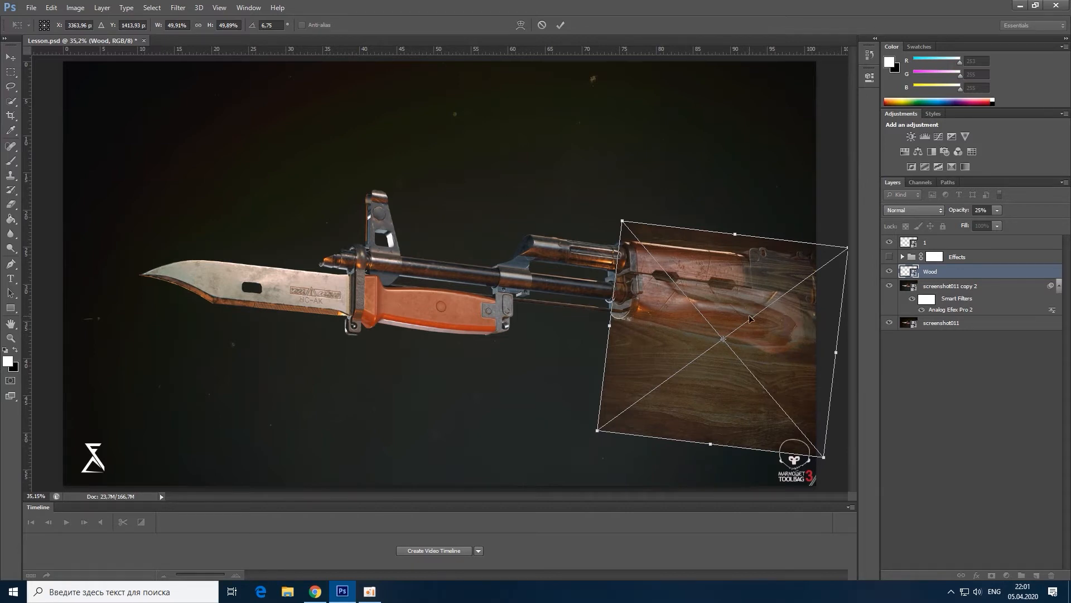
click(560, 26)
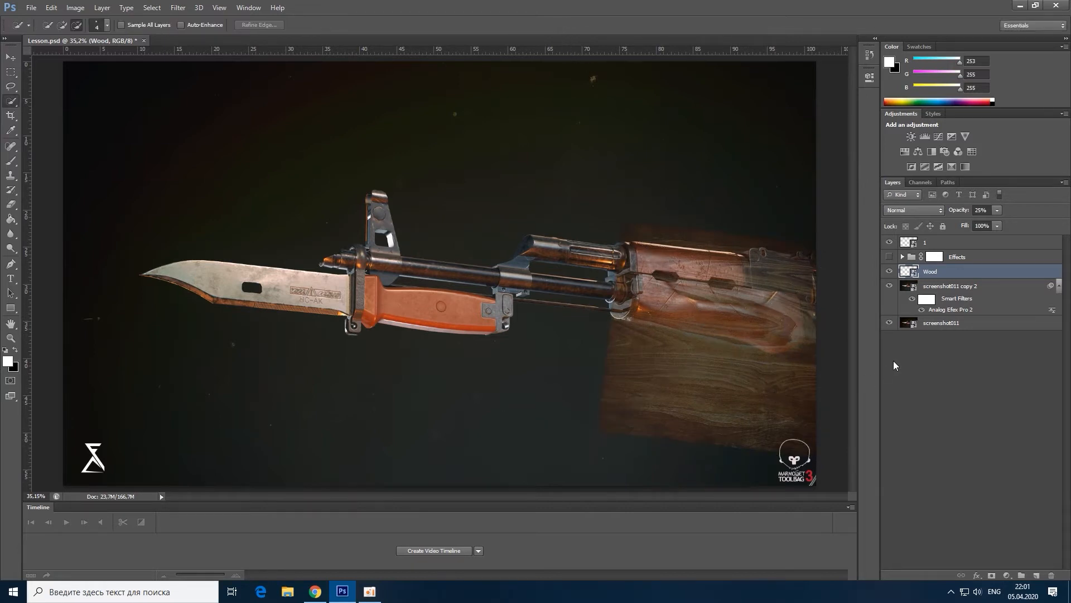
Step: Hide the Wood layer and select the weapon's wooden handguard parts with the Quick Selection Tool
click(889, 272)
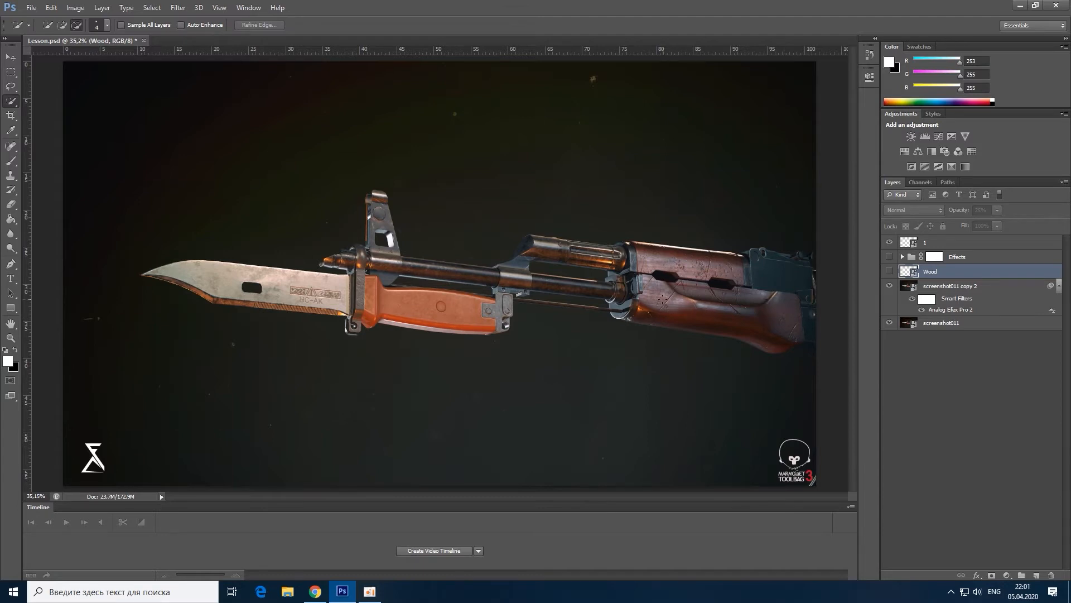
right_click(11, 102)
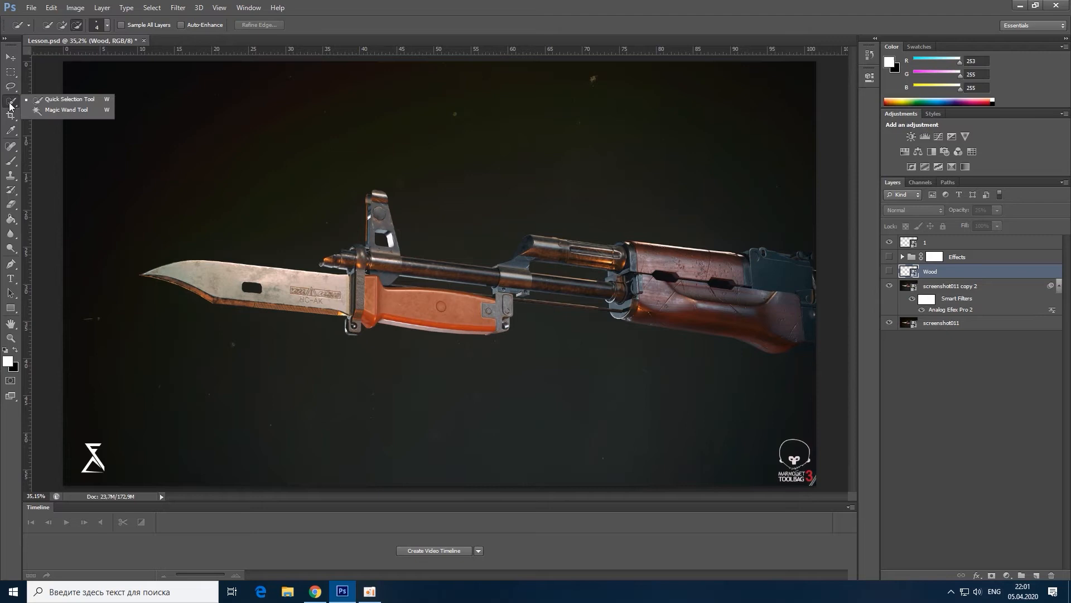
click(59, 102)
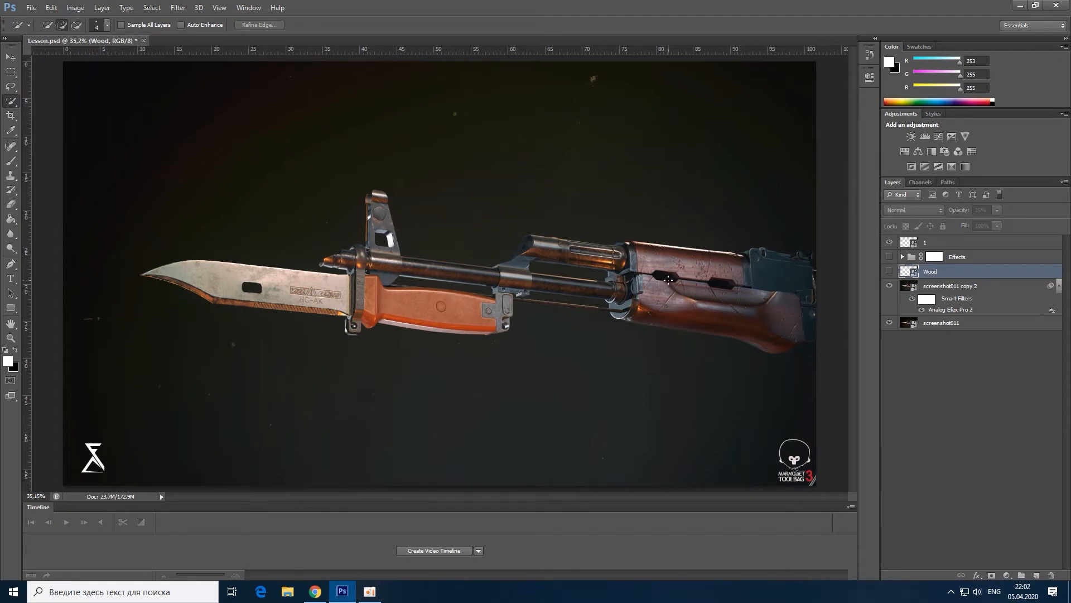
scroll(712, 317, up, 5)
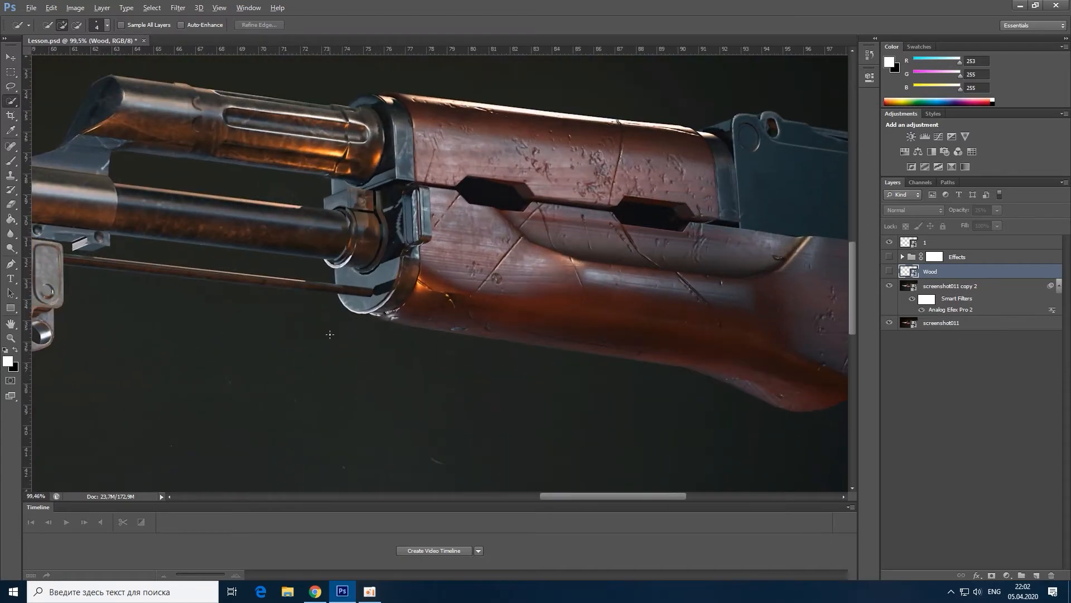
scroll(633, 298, up, 2)
mouse_move(576, 292)
mouse_down()
mouse_move(531, 287)
mouse_move(538, 301)
mouse_up()
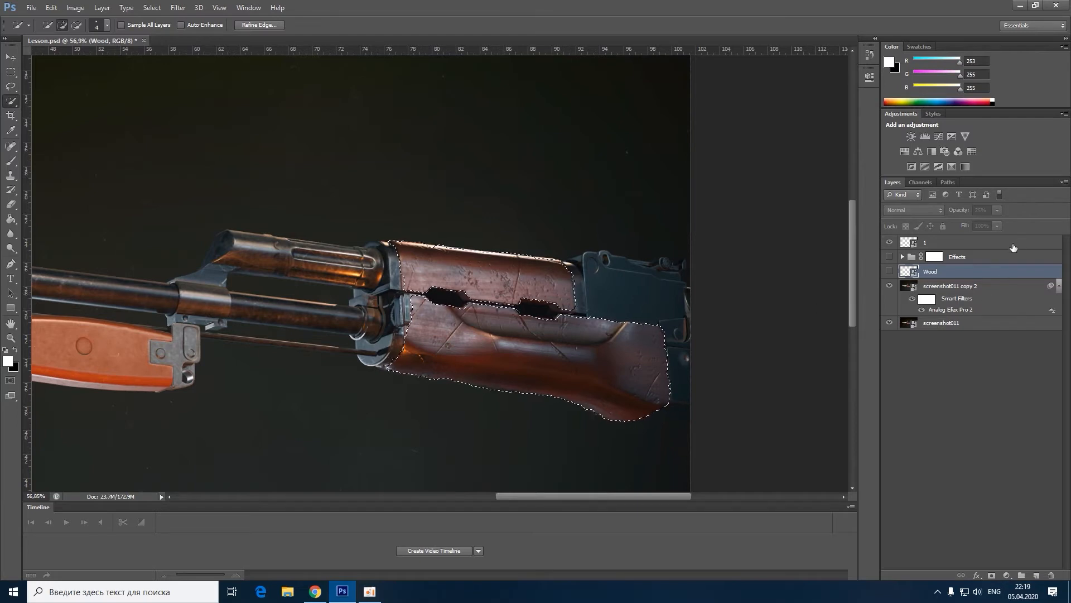
Step: Show the Wood layer at 100% opacity and add a layer mask from the handguard selection
click(889, 271)
drag(997, 210, 1060, 229)
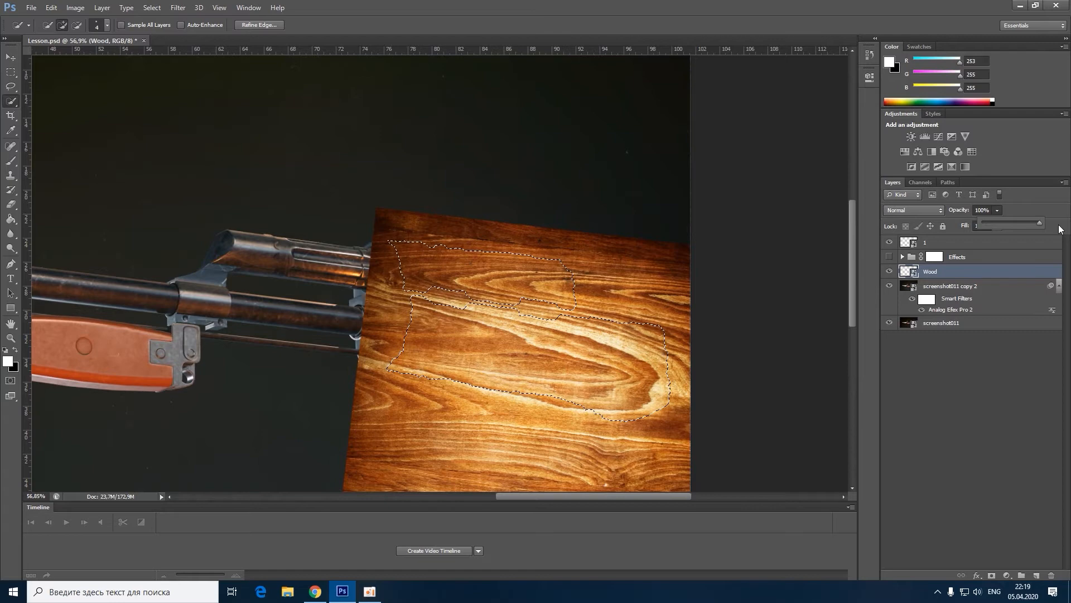
click(993, 576)
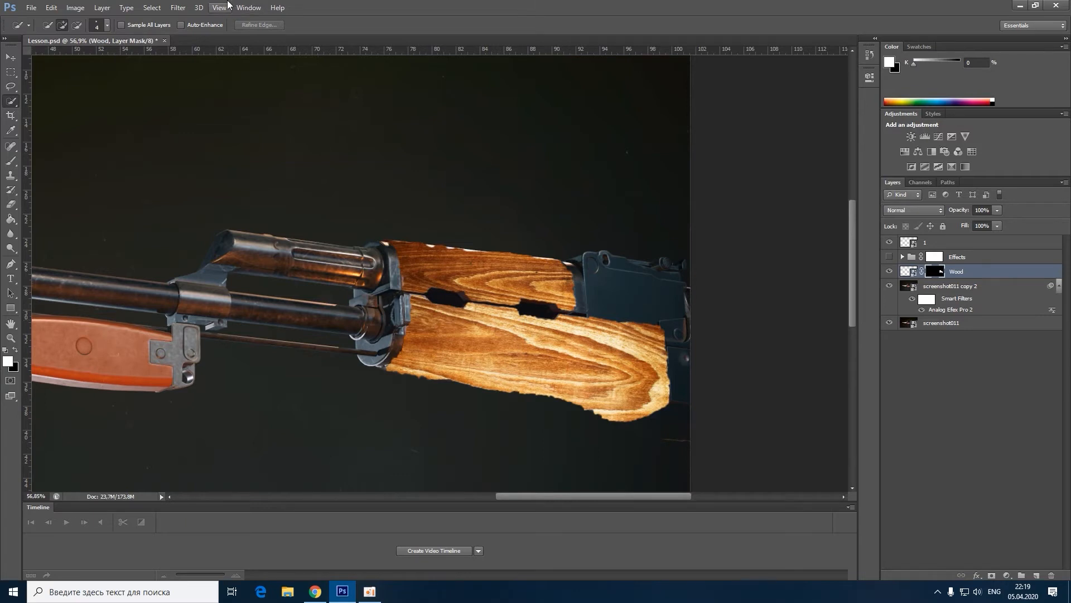
Step: Try the Emboss filter on the Wood layer's mask with an amount of 140%
click(178, 7)
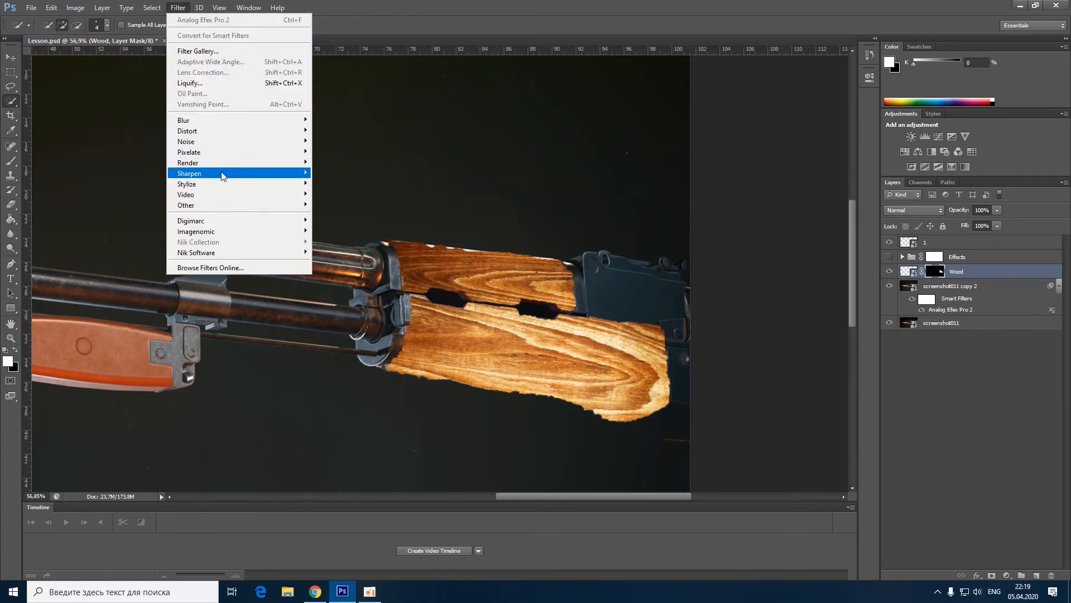
mouse_move(222, 180)
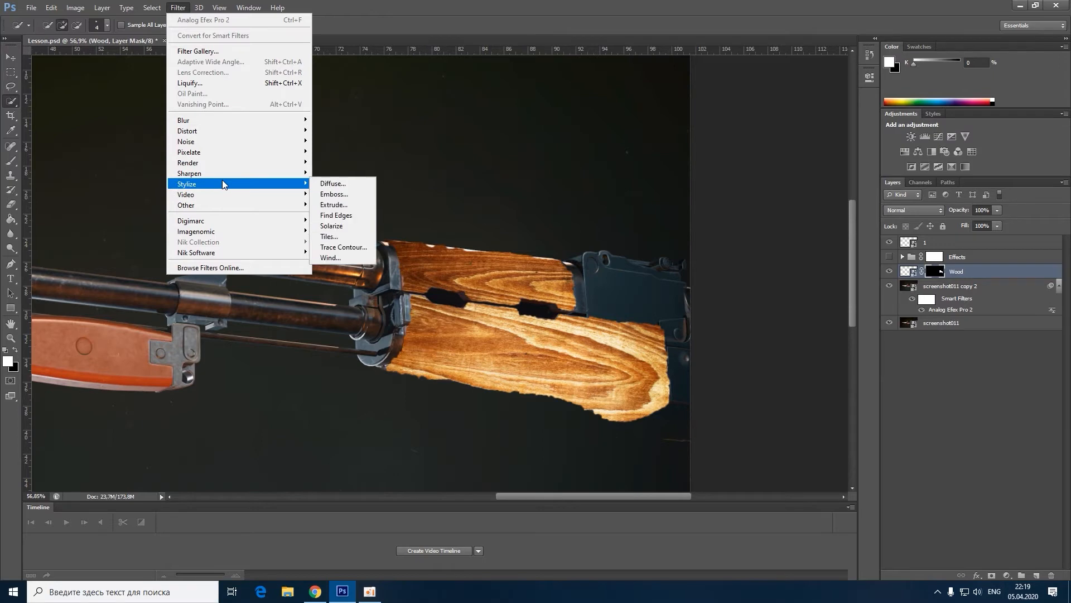
click(337, 195)
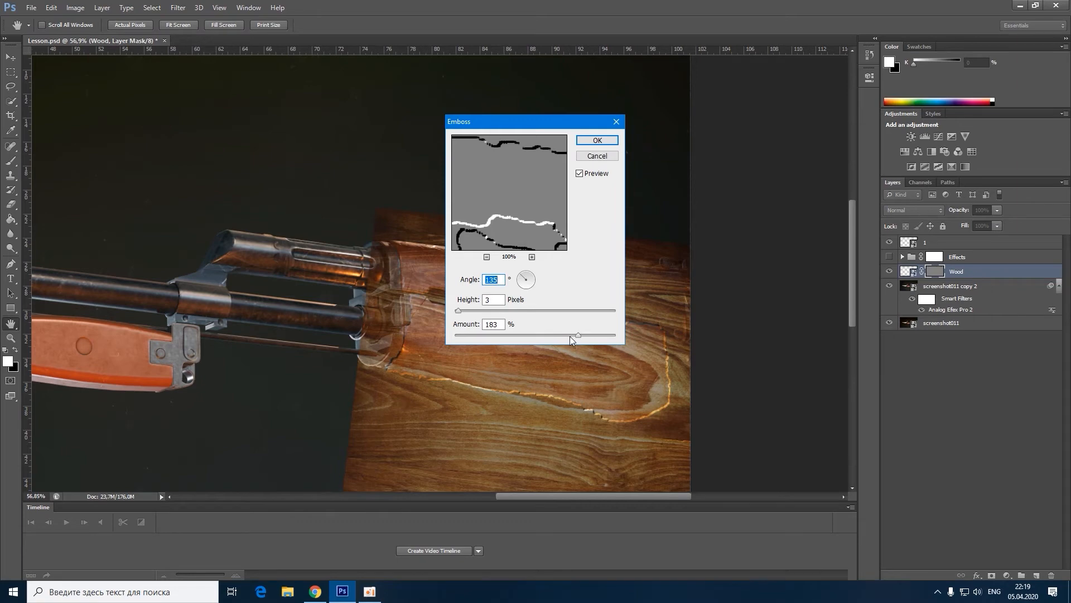
drag(579, 336, 559, 337)
click(595, 140)
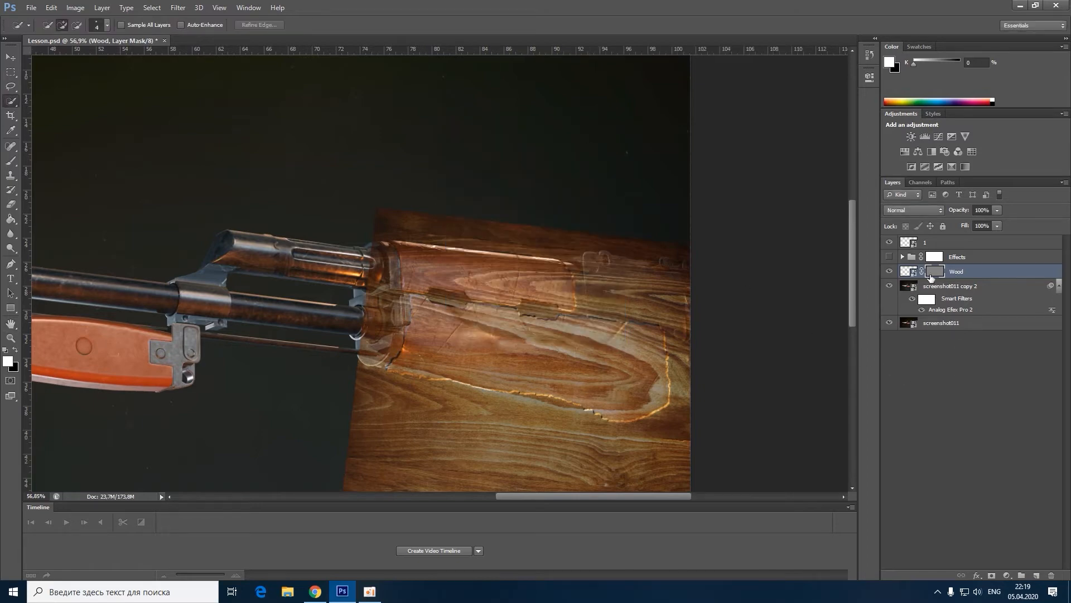
Step: Undo the embossing of the mask and recreate the Wood layer's mask from the handguard selection
click(907, 272)
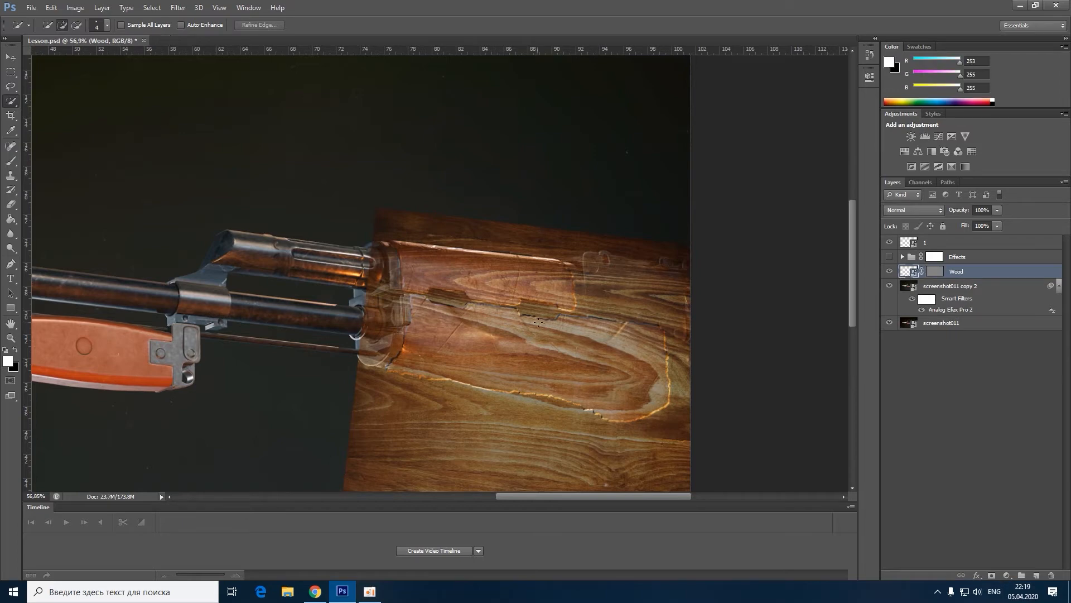
click(934, 272)
key(Delete)
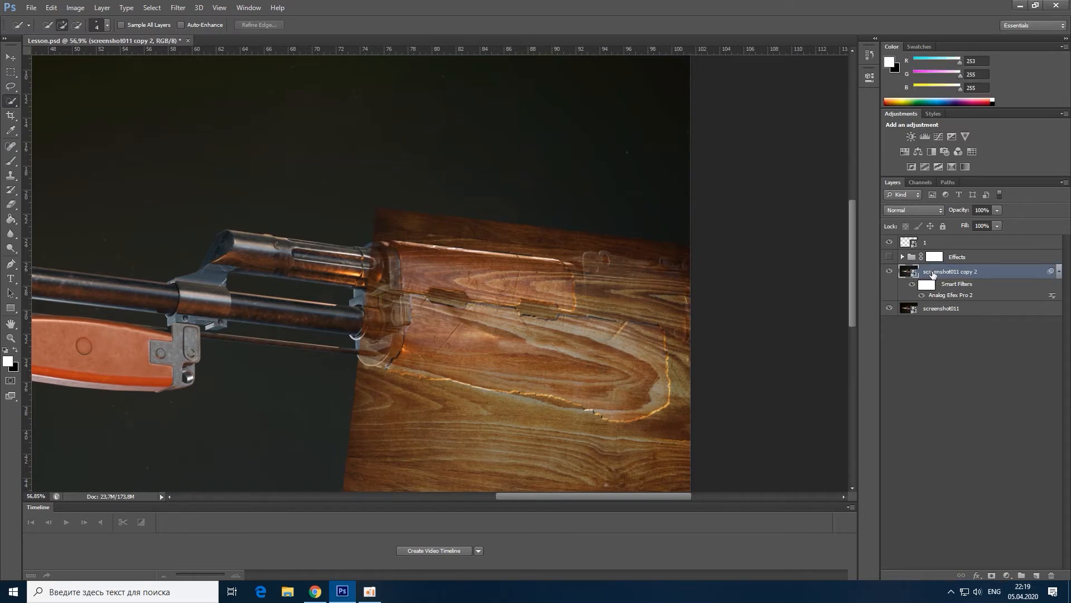
key(ctrl+alt+z)
key(ctrl+alt+z)
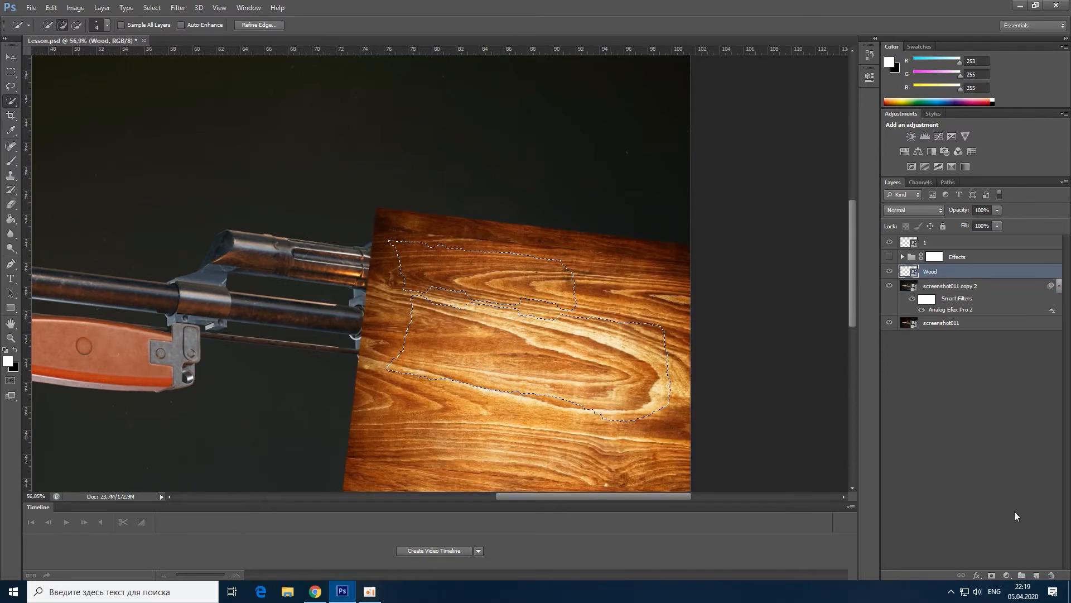
click(991, 575)
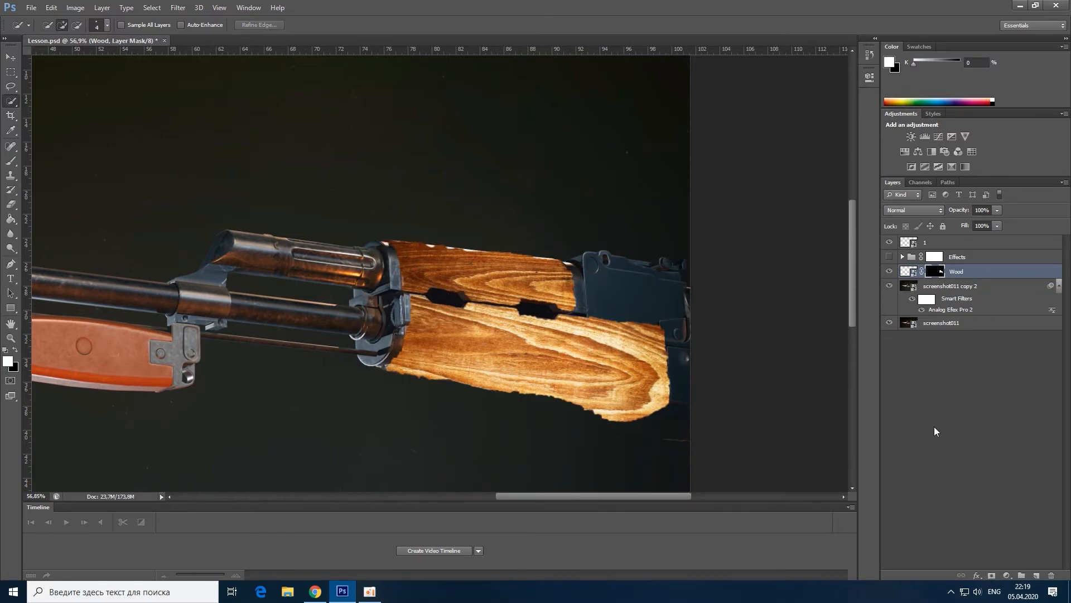
Step: Apply the Emboss filter to the Wood layer's image with angle 135°, height 3 pixels and an amount of about 140%
click(913, 272)
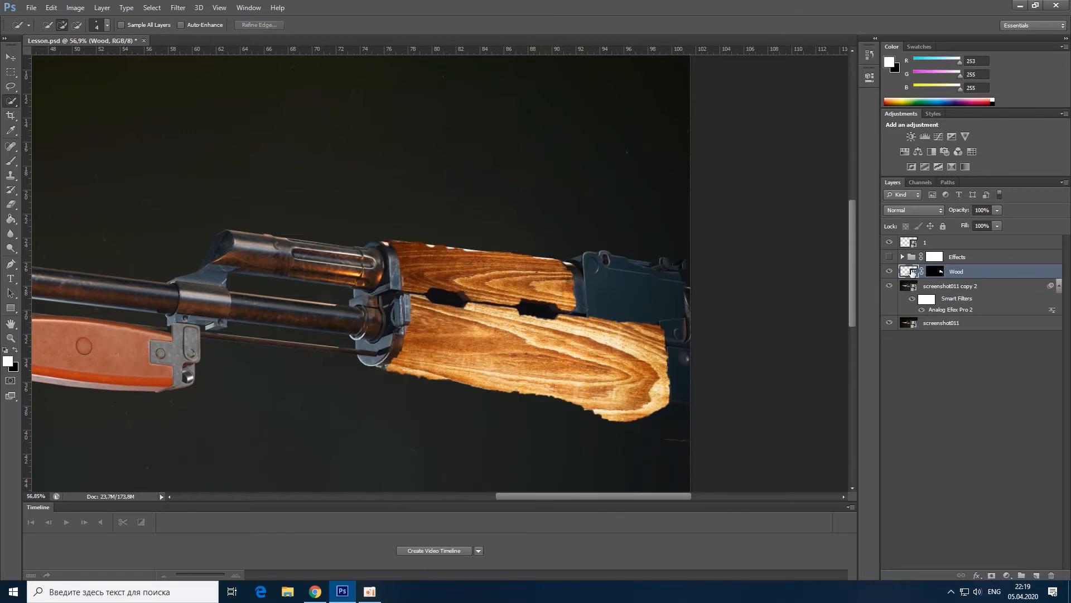
click(178, 7)
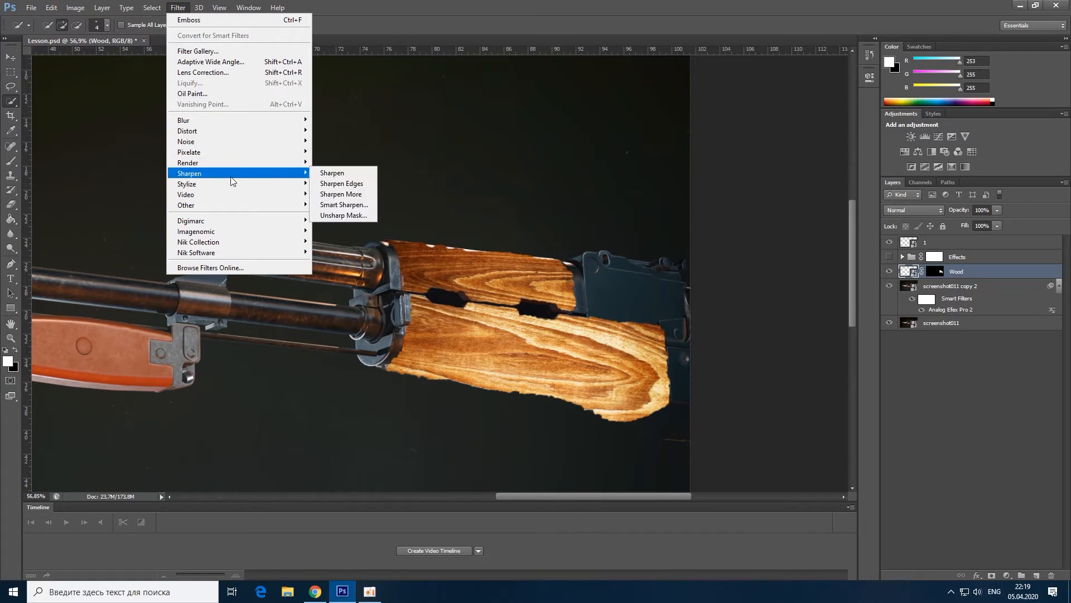
mouse_move(240, 187)
click(334, 194)
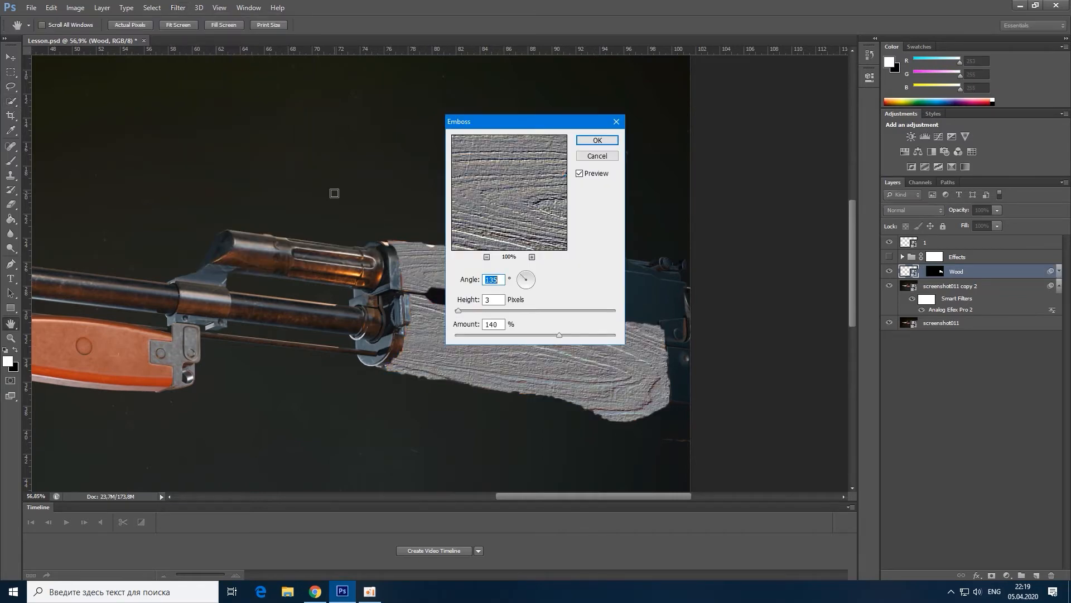
click(499, 325)
click(589, 142)
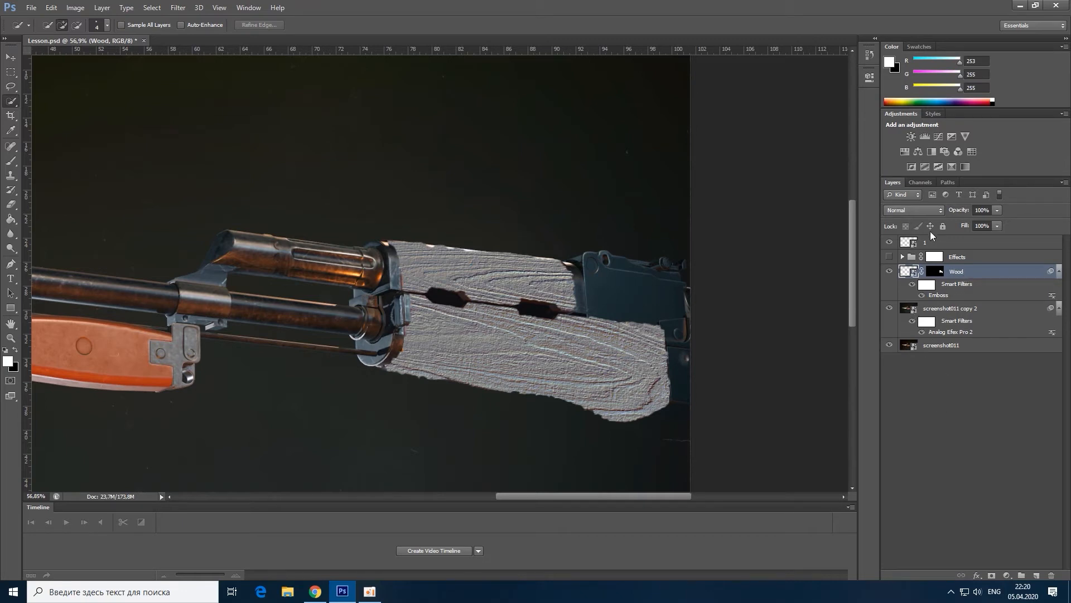
Step: Set the Wood layer's blend mode to Overlay and its opacity to about 44%
click(926, 210)
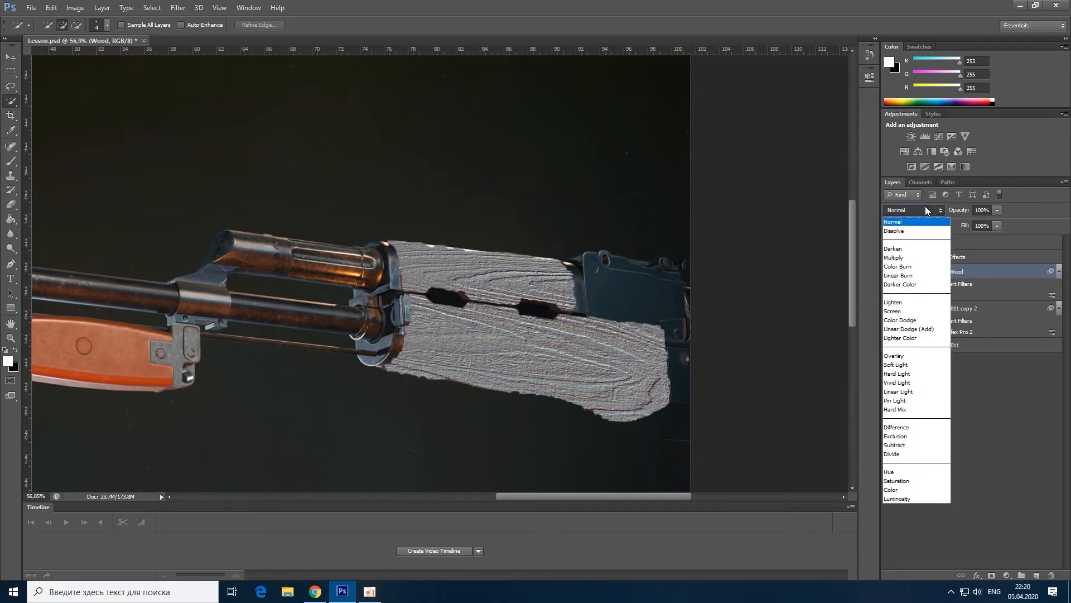
click(924, 356)
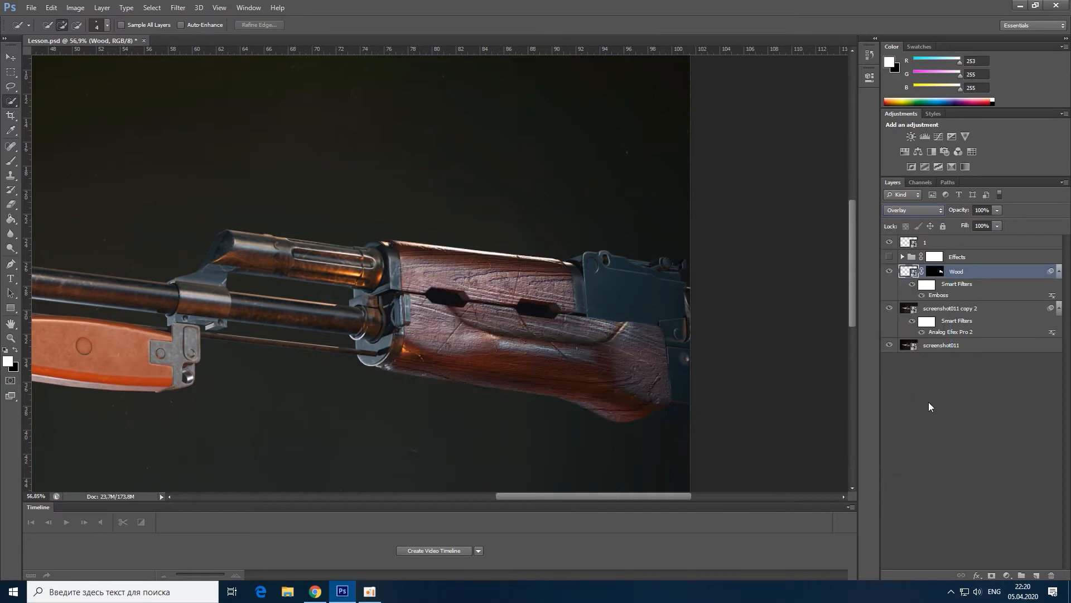
key(alt)
click(997, 212)
drag(967, 222, 963, 223)
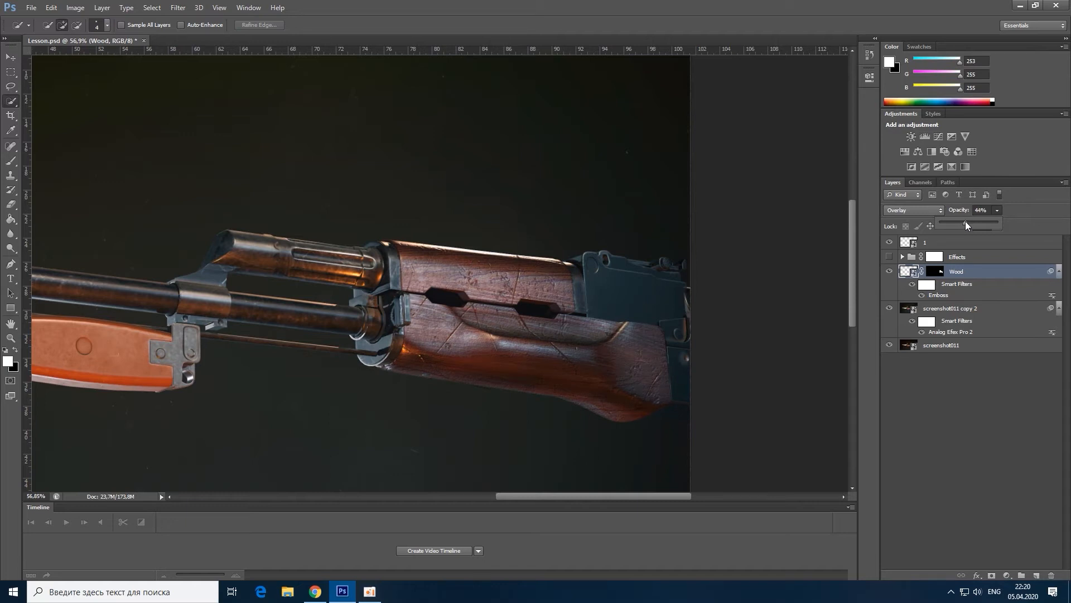
click(942, 374)
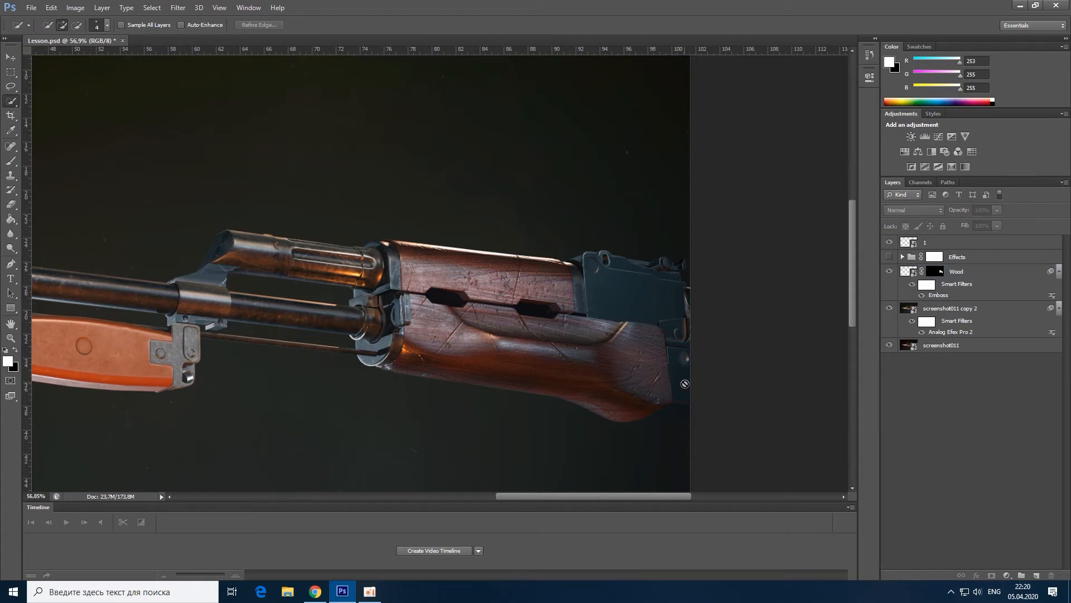
Step: Duplicate the screenshot011 copy 2 layer and move the duplicate directly above the Wood layer
scroll(685, 383, down, 3)
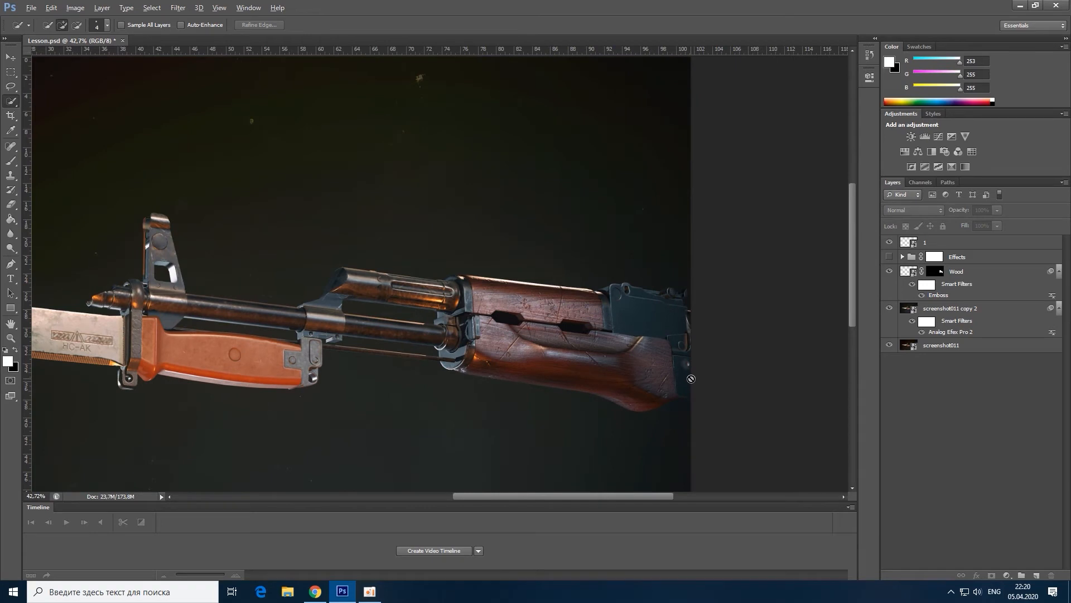
scroll(691, 378, down, 2)
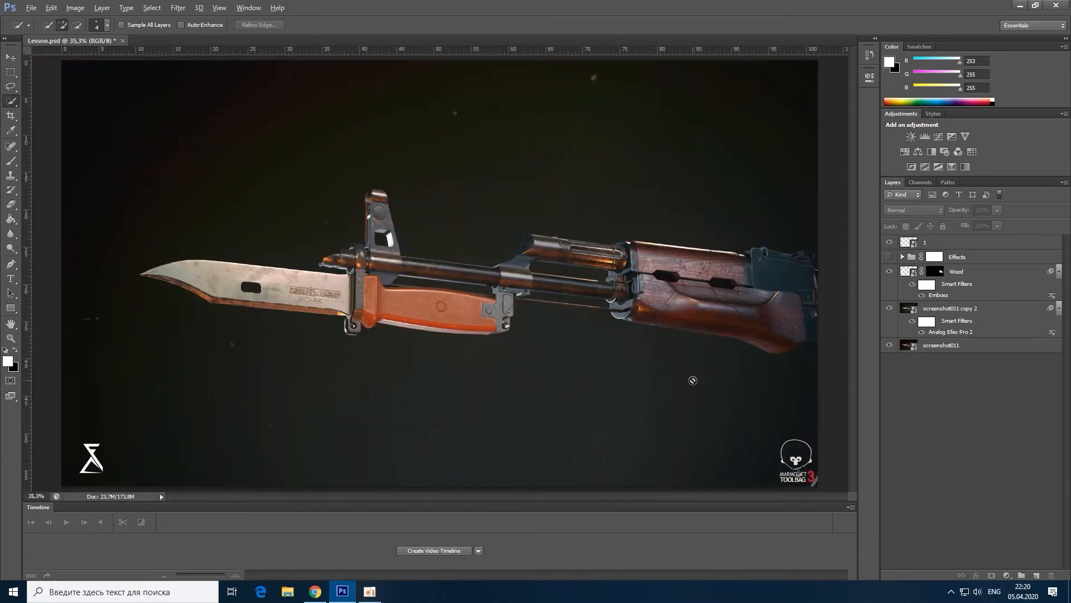
click(940, 311)
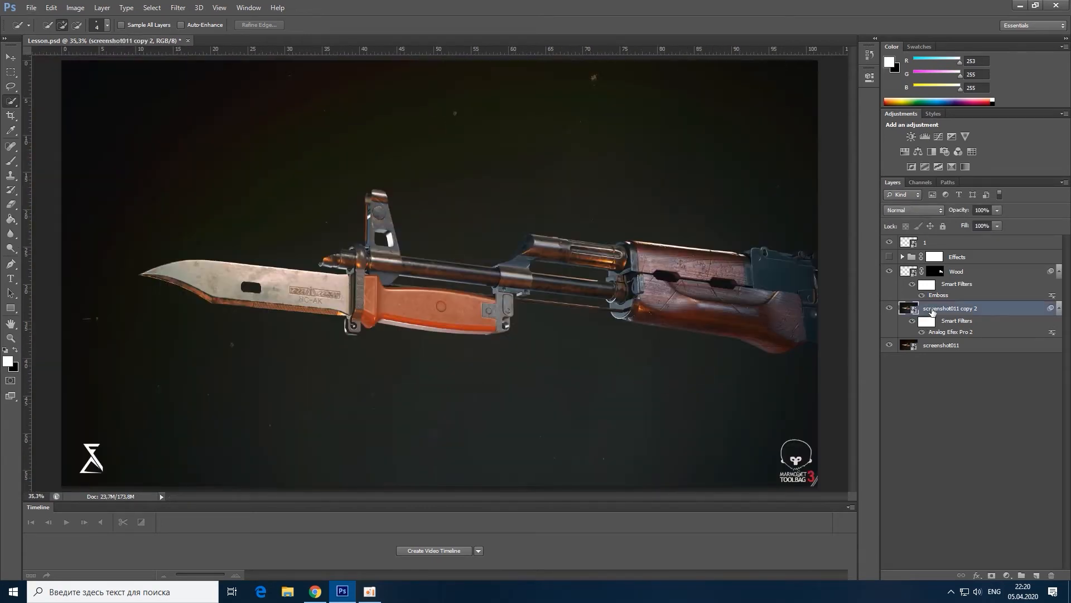
right_click(941, 311)
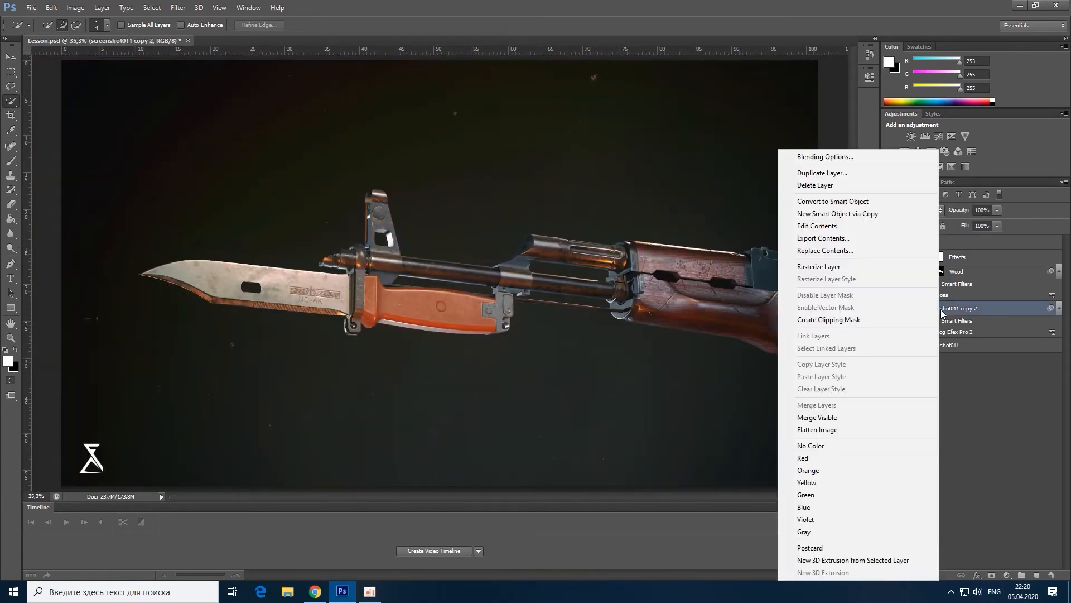
click(840, 175)
click(604, 184)
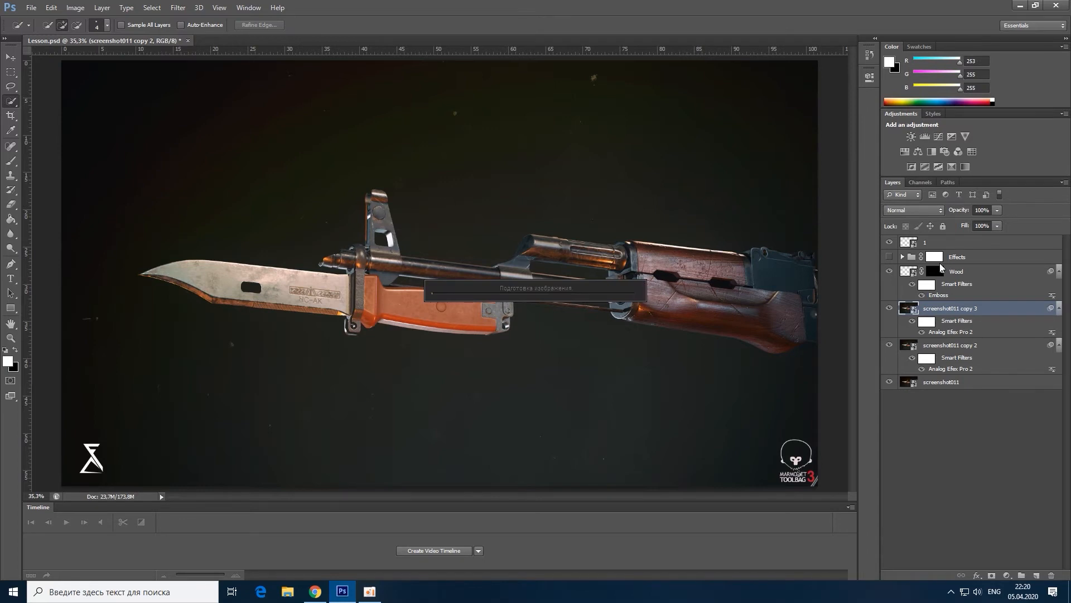
drag(951, 310, 948, 268)
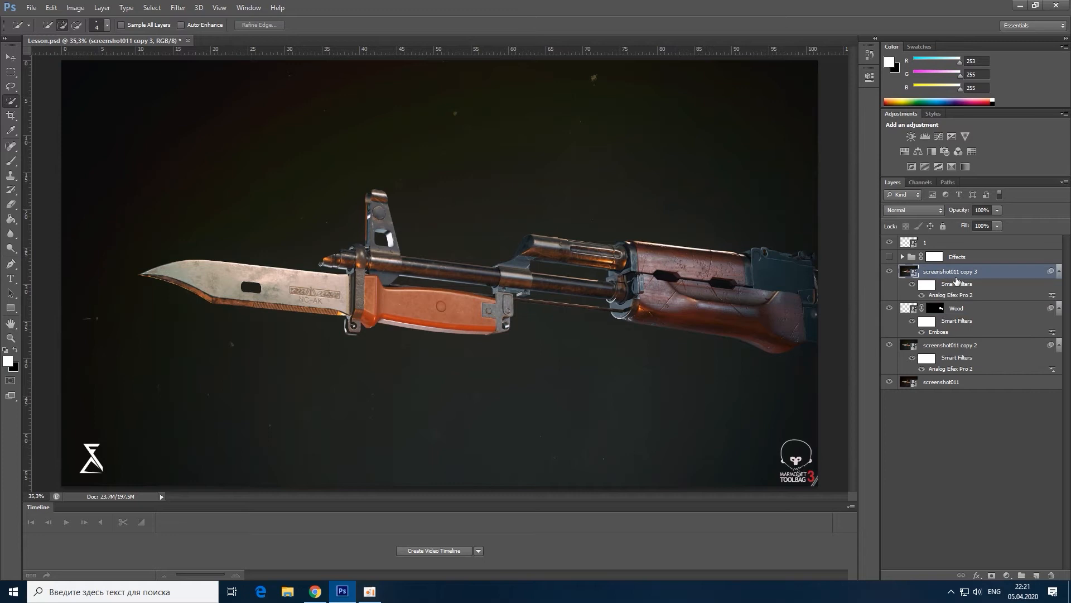
Step: Apply the Emboss filter to the screenshot011 copy 3 layer with angle 135°, height 3 pixels and amount 184%
click(178, 7)
mouse_move(219, 189)
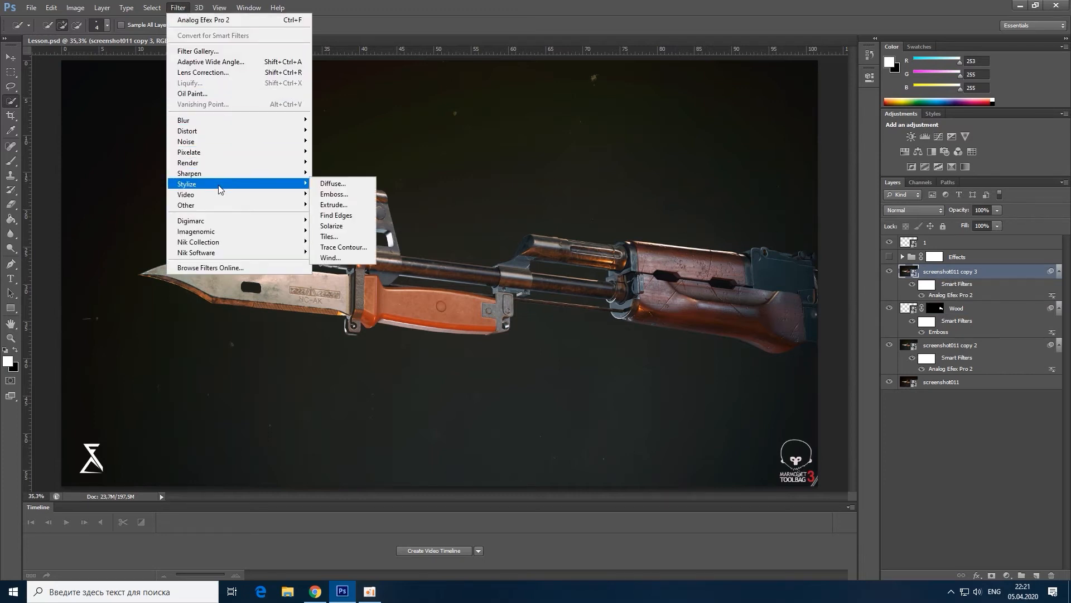
click(332, 194)
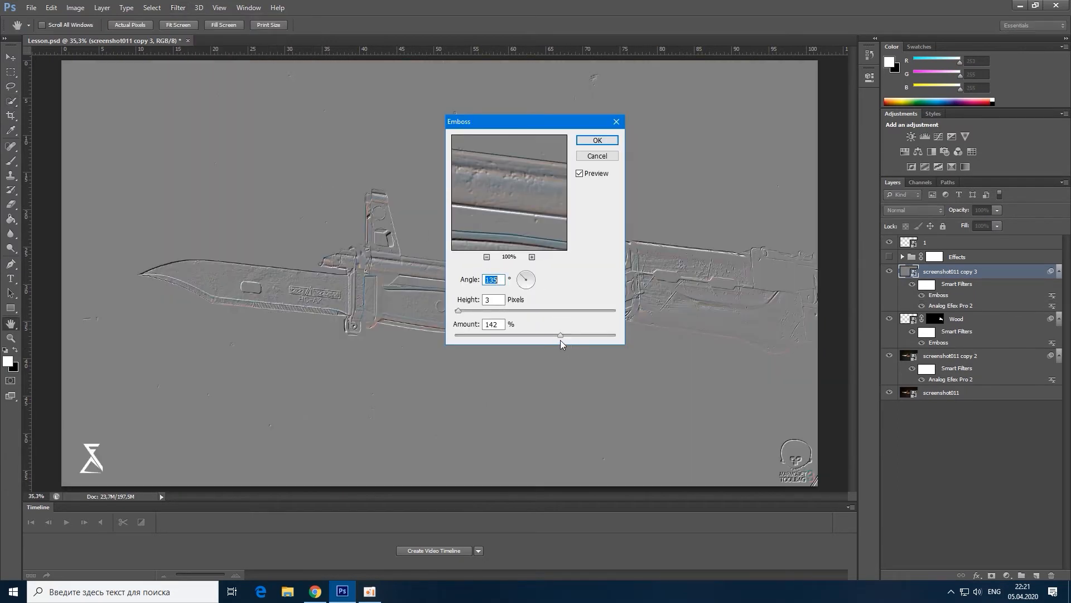
drag(560, 334, 570, 335)
click(597, 140)
key(w)
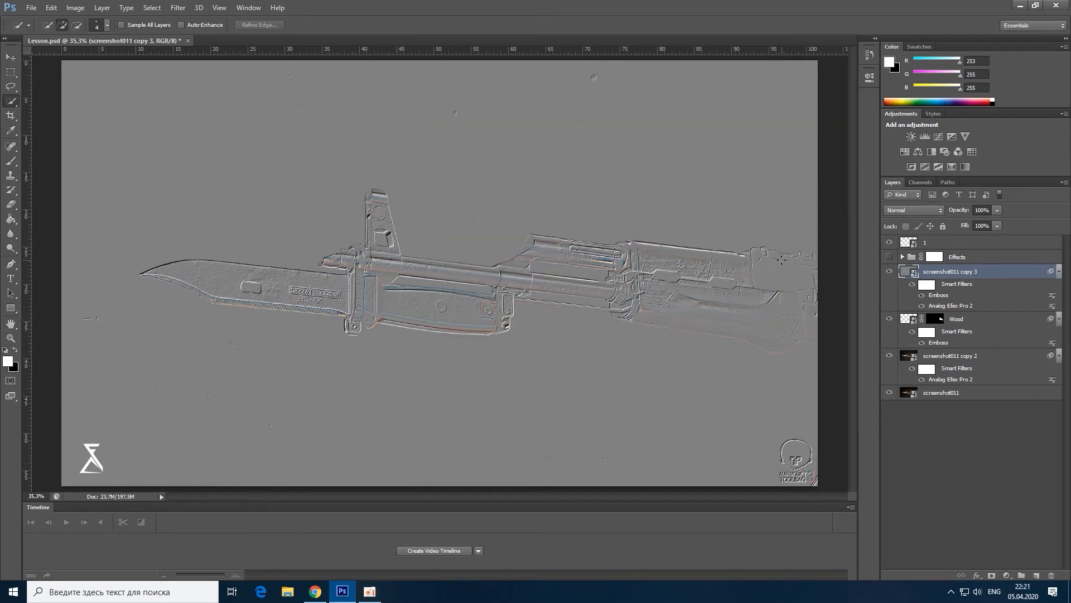
Step: Set the embossed screenshot011 copy 3 layer to Overlay blend mode at 62% opacity
click(917, 212)
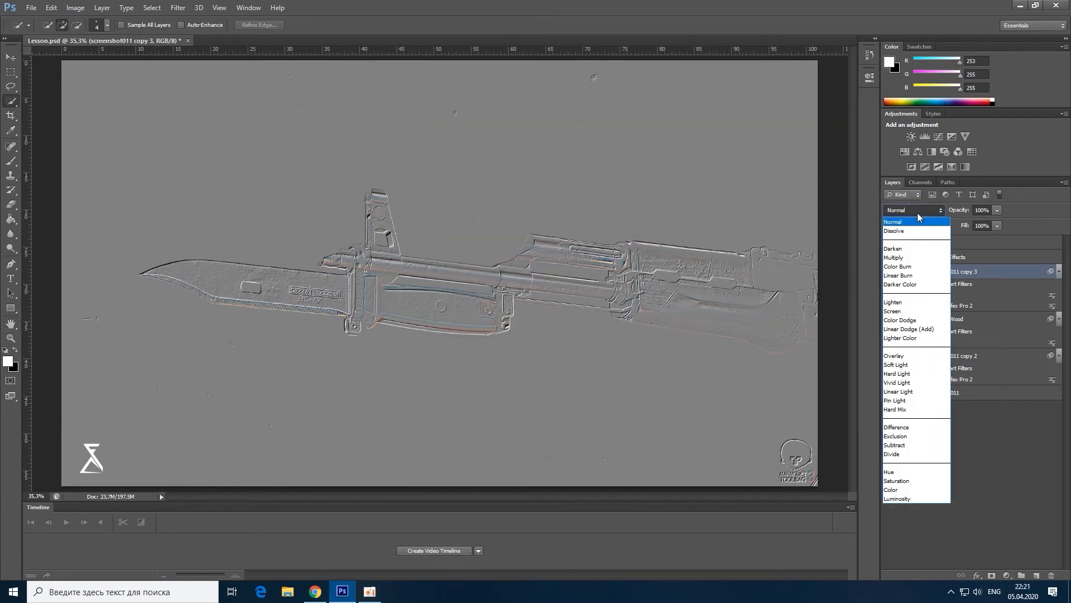
click(916, 356)
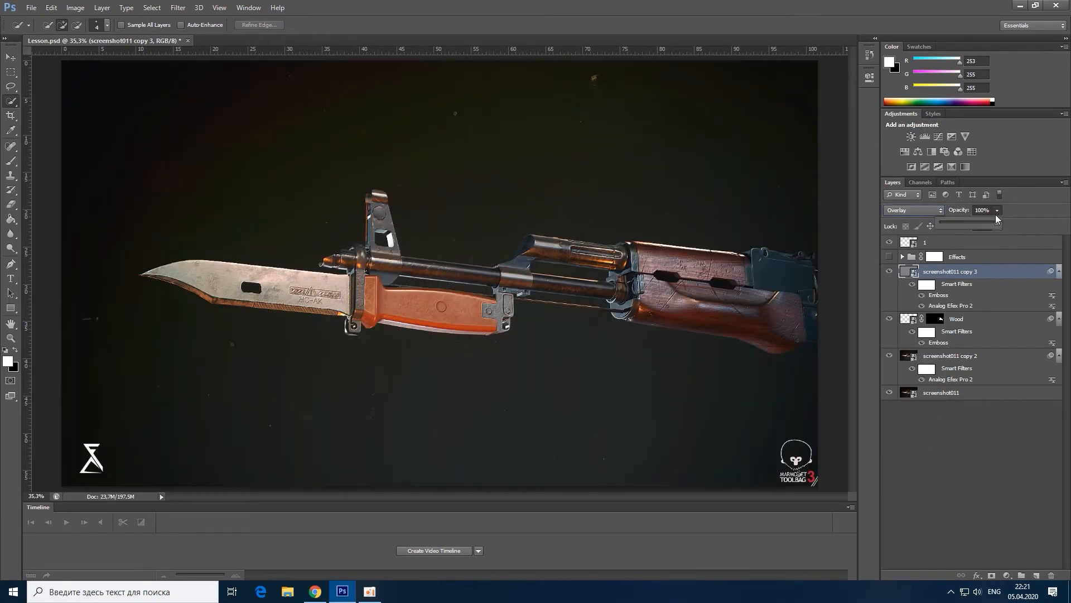
drag(997, 222, 970, 226)
click(1014, 213)
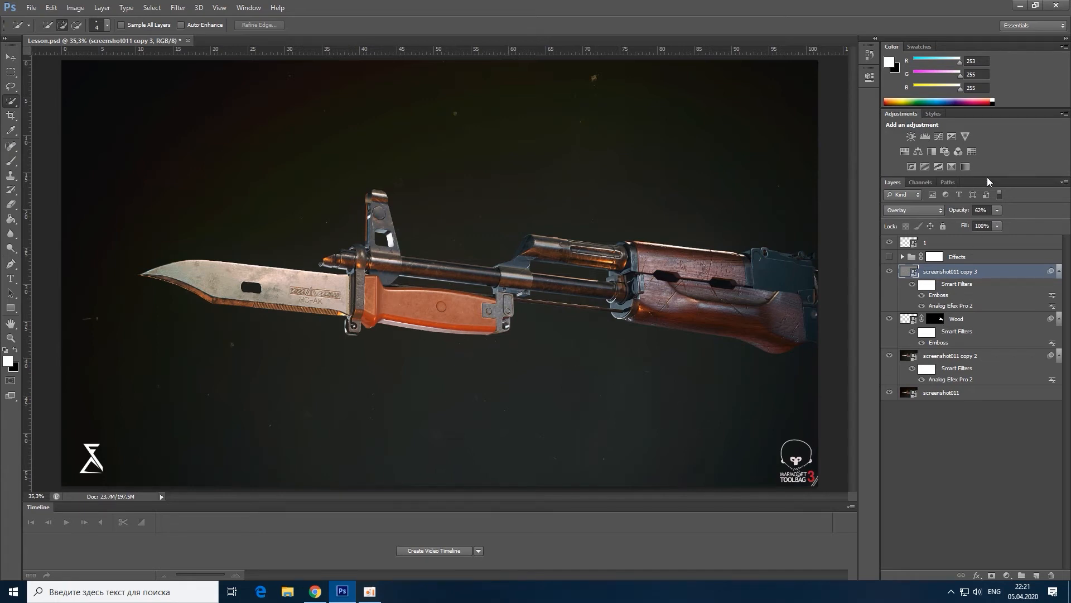
Step: Add a Vibrance adjustment layer above the embossed screenshot copy and moderately lower its vibrance to mute the colours
click(966, 137)
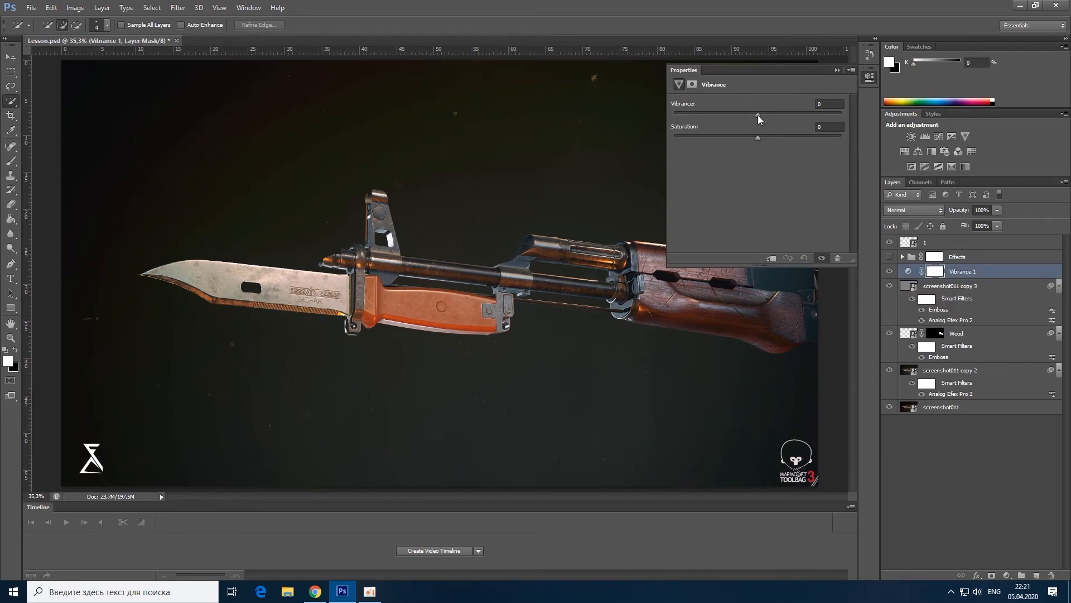
drag(758, 114, 722, 117)
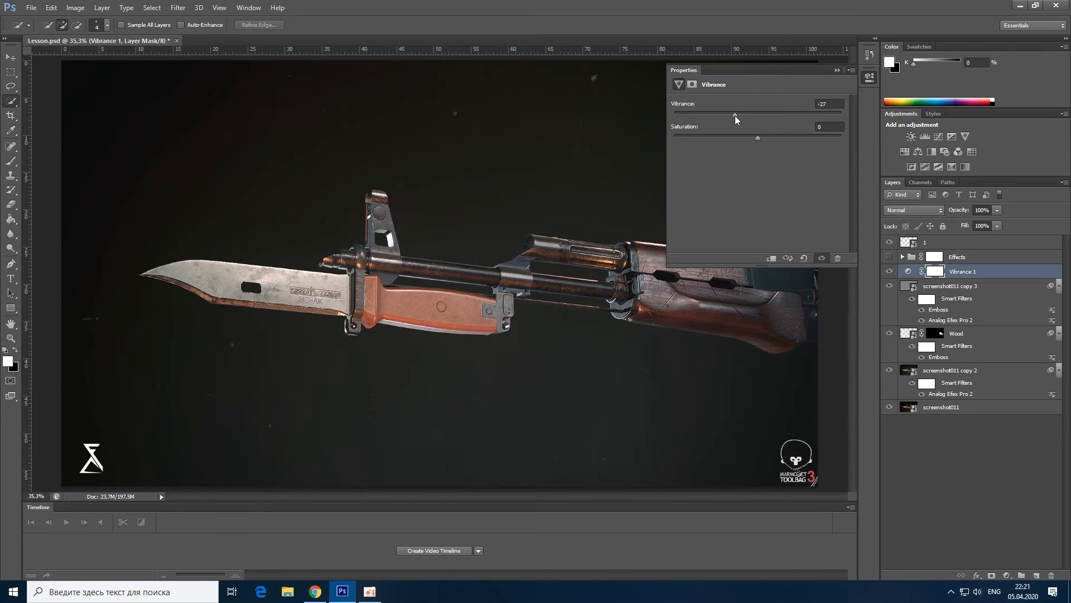
drag(723, 115, 731, 124)
click(835, 71)
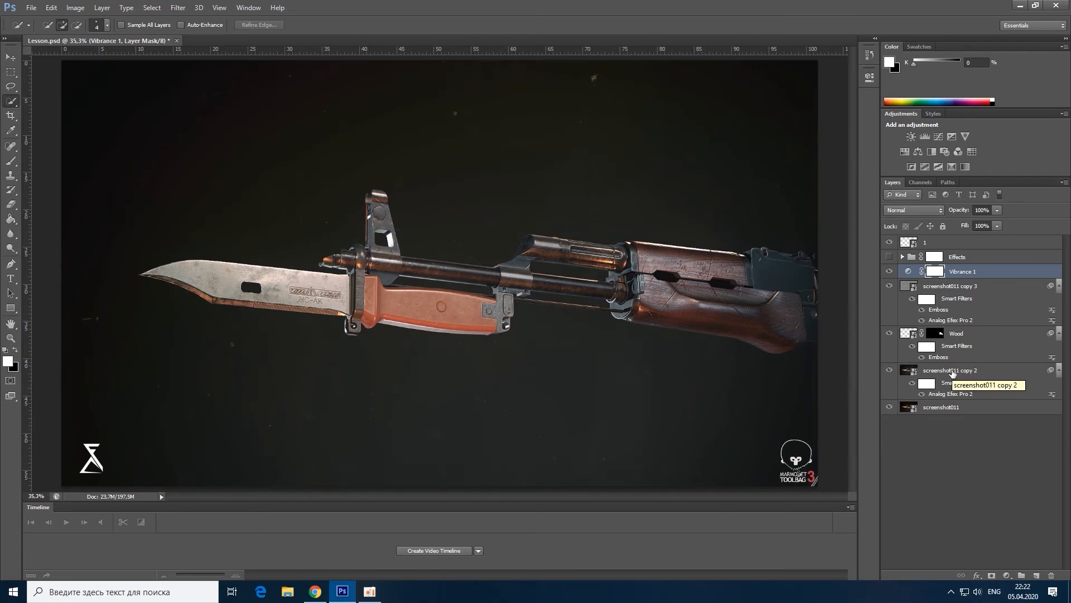
Step: Duplicate the four layers from screenshot011 copy 2 up to Vibrance 1 within Lesson.psd
click(952, 371)
shift+click(957, 275)
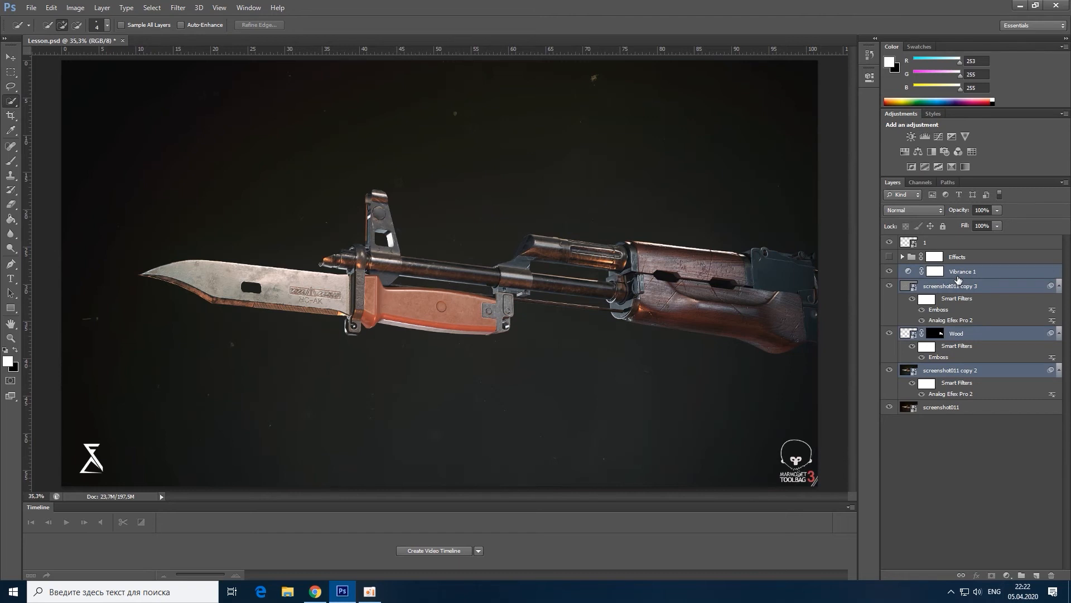
right_click(957, 279)
click(826, 196)
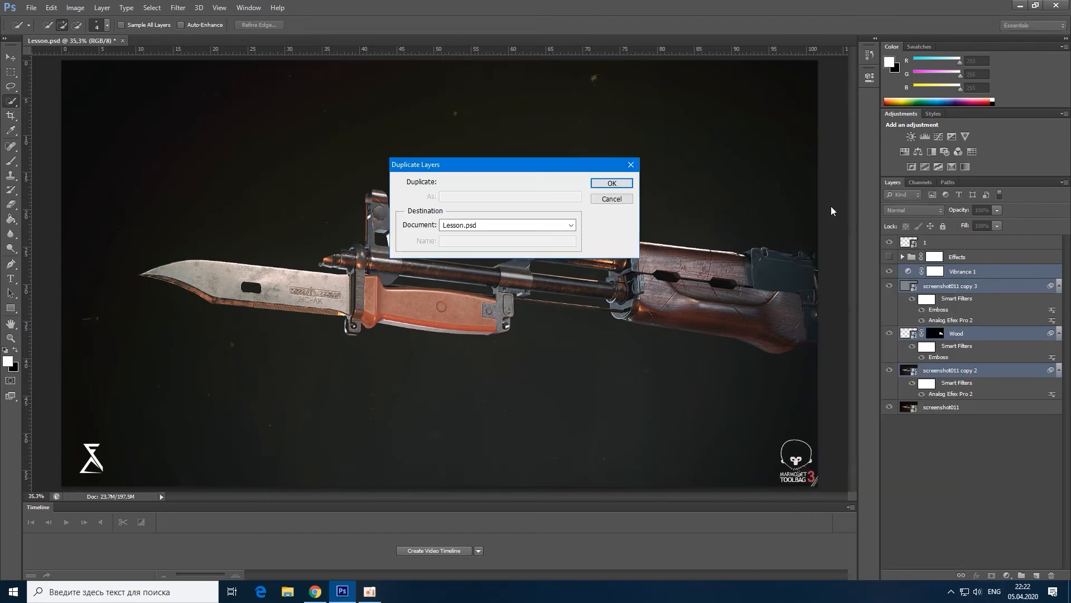
click(621, 183)
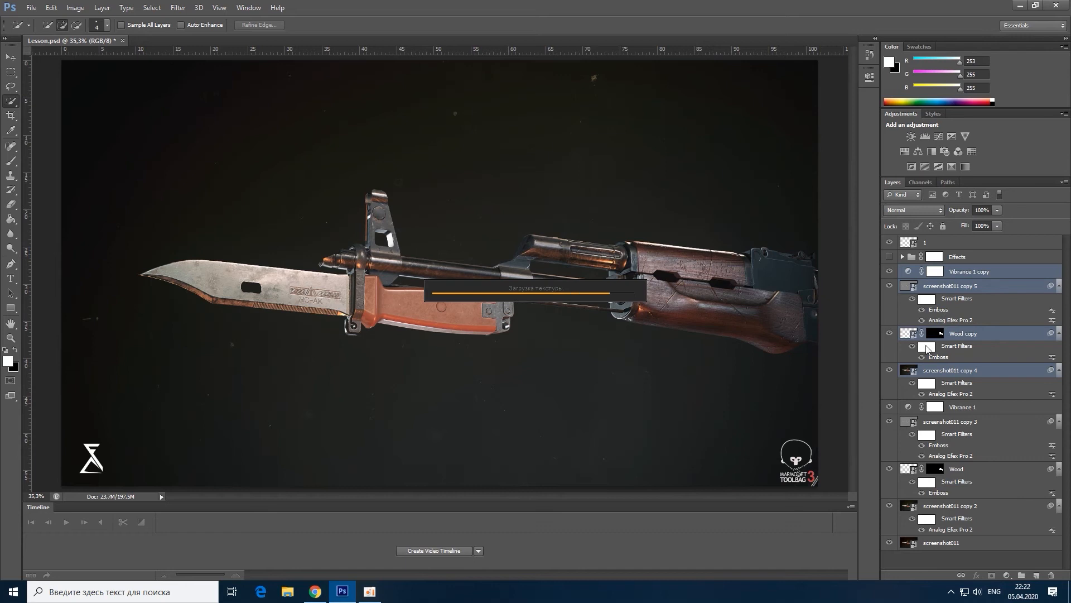
Step: Convert the four duplicated layers into one smart object and open the custom Lens Correction settings for it
right_click(966, 278)
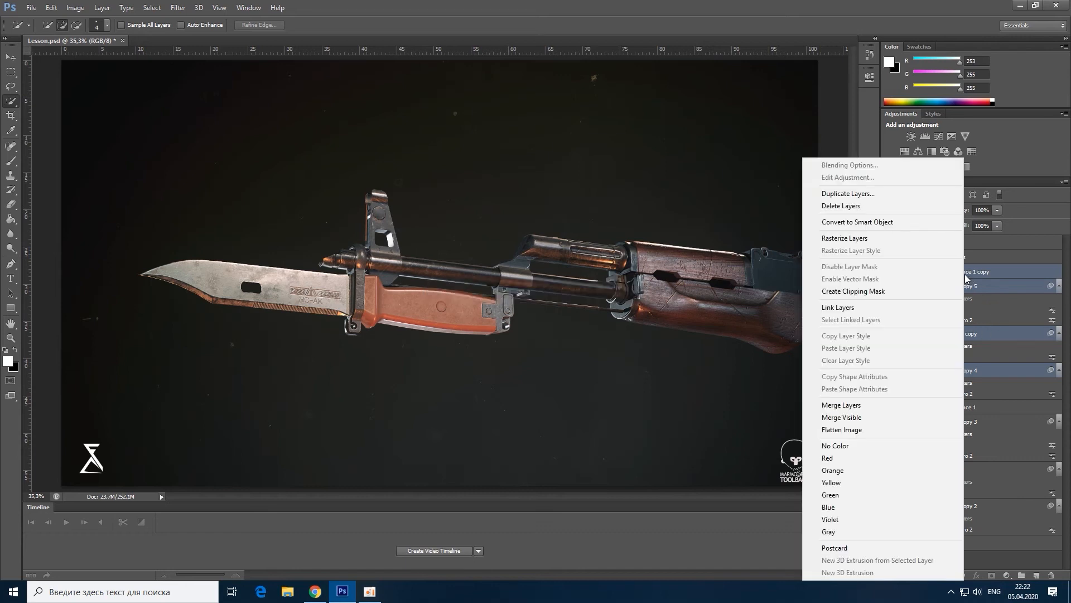
click(884, 223)
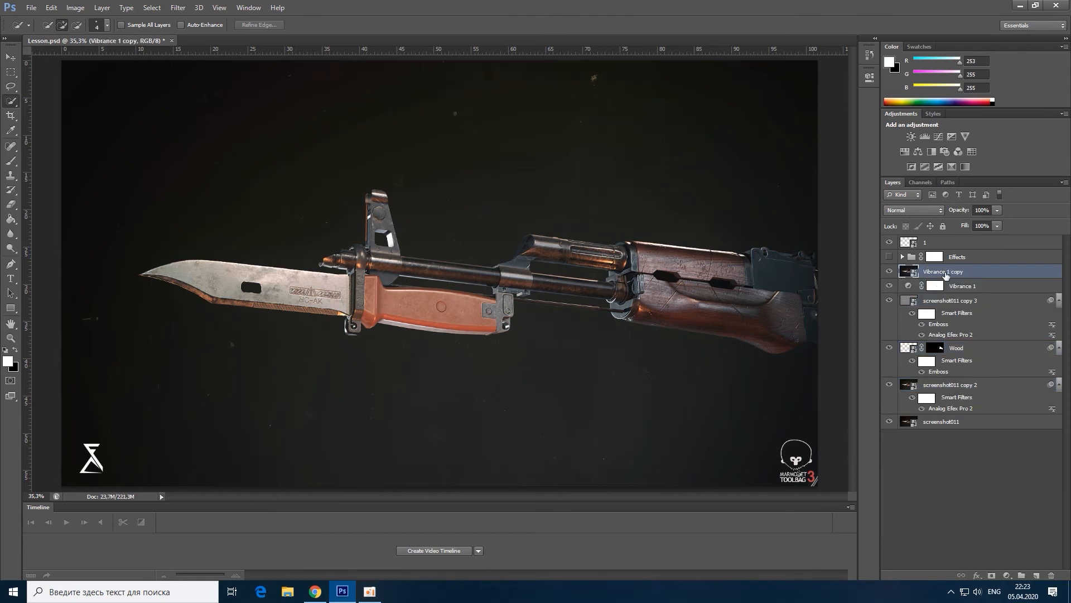
click(181, 10)
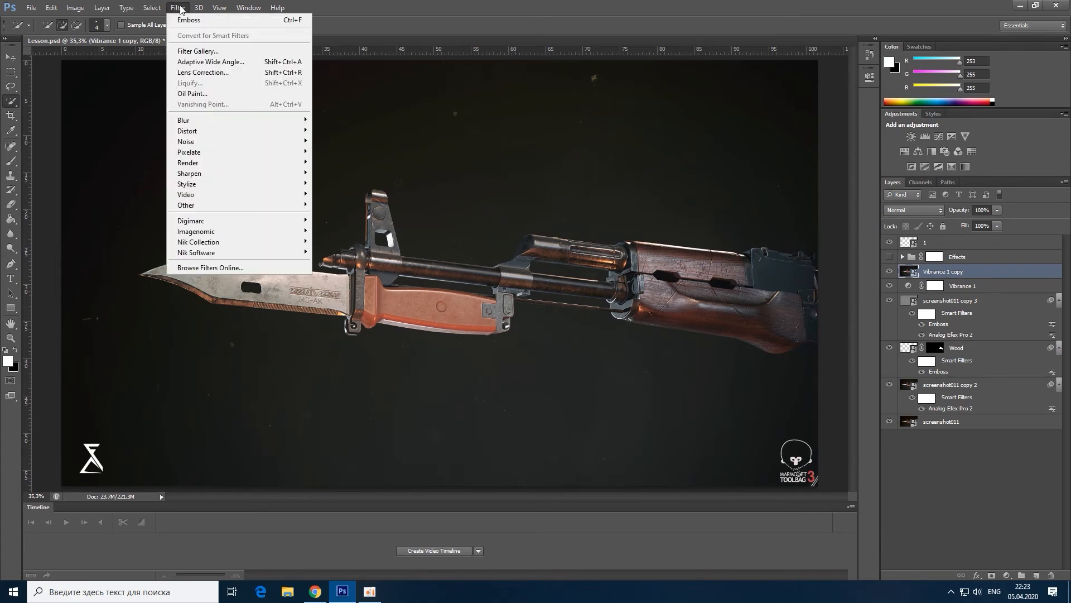
click(216, 73)
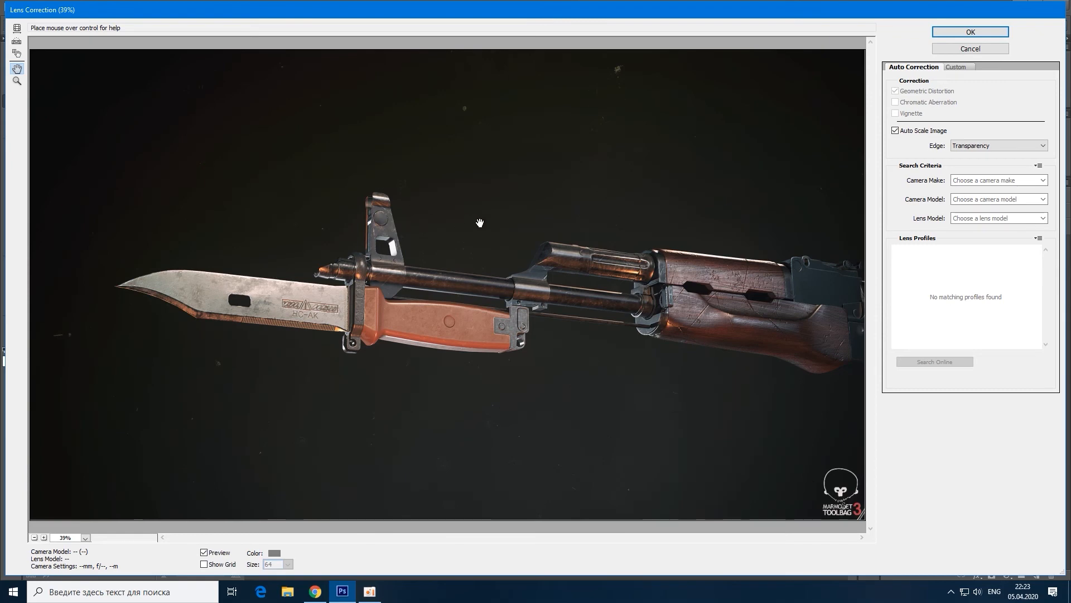
click(970, 67)
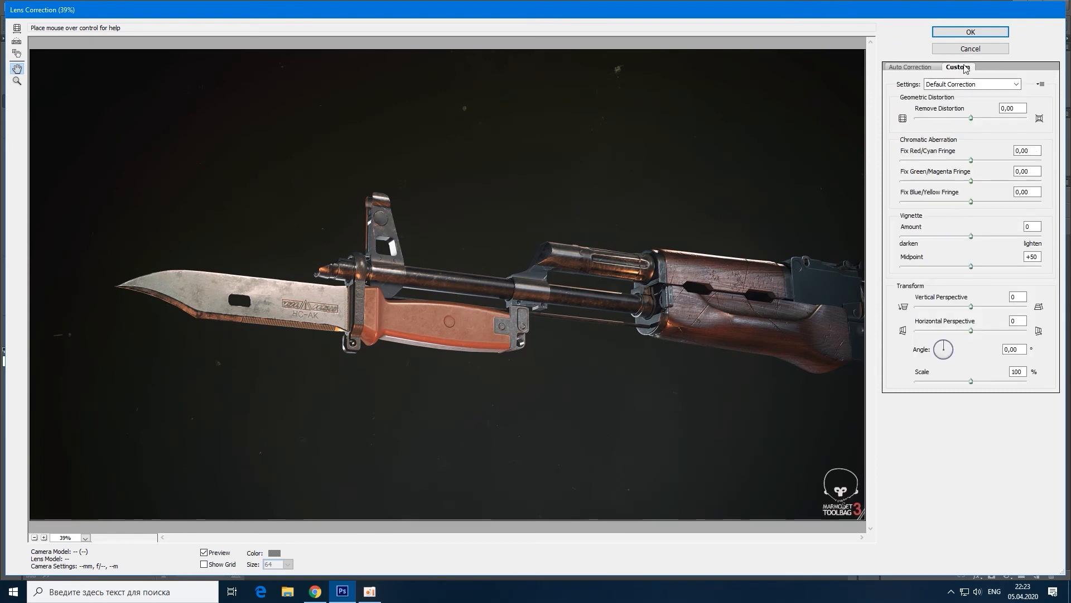
Step: Apply Lens Correction with red/cyan fringe -45, green/magenta fringe +45 and blue/yellow fringe -26
double_click(1034, 151)
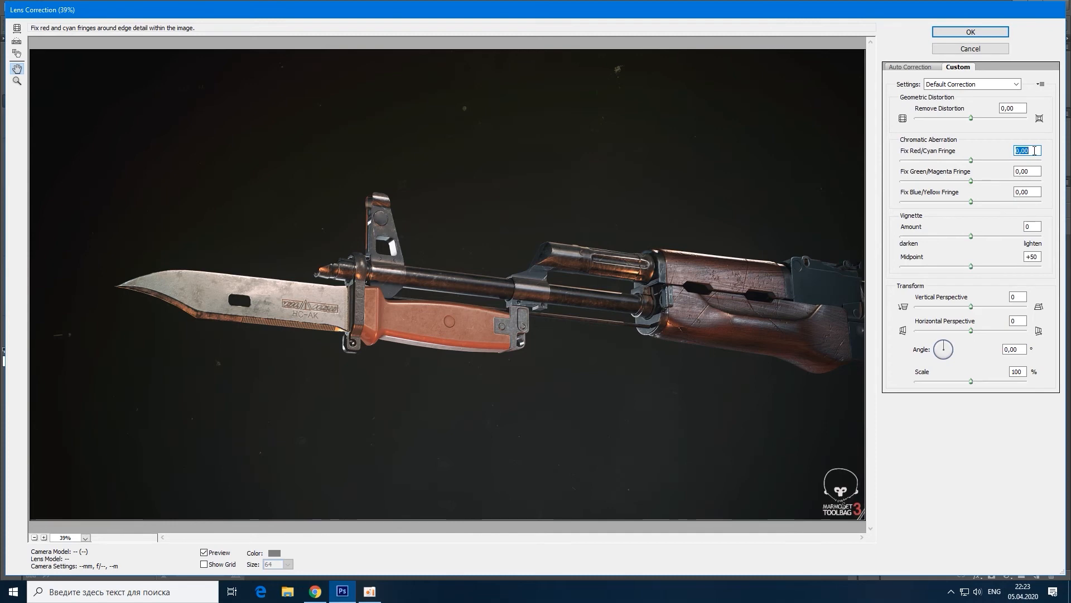
text(-45)
double_click(1034, 172)
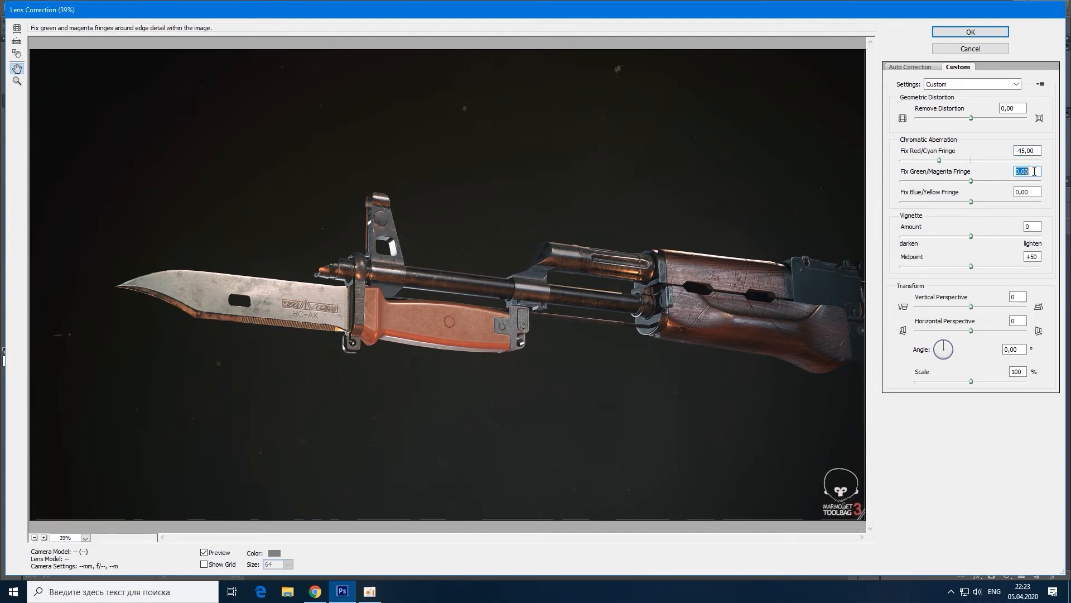
text(45)
key(Tab)
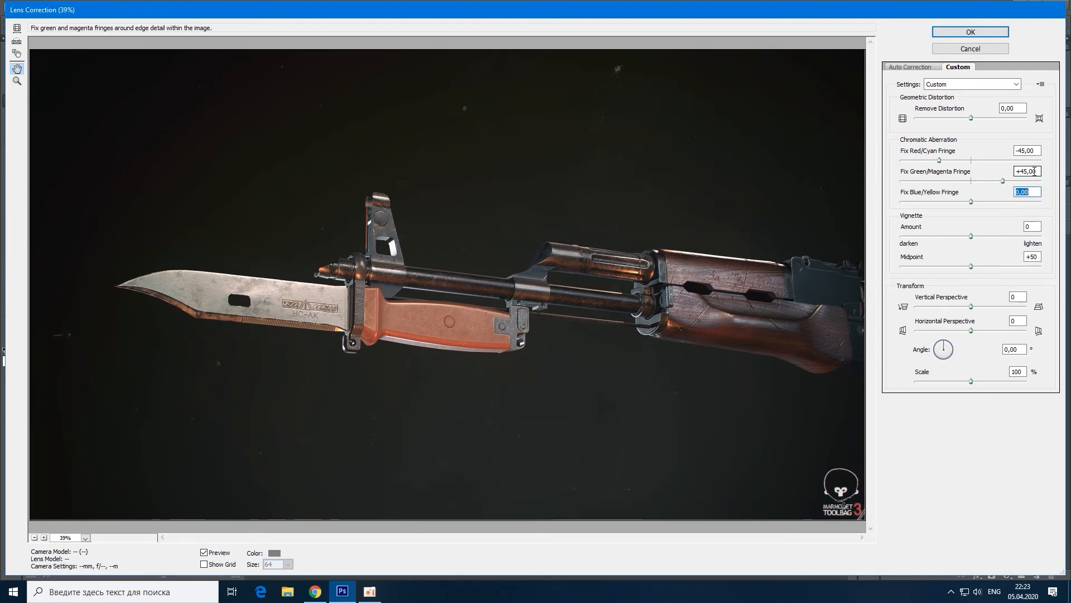
text(-26)
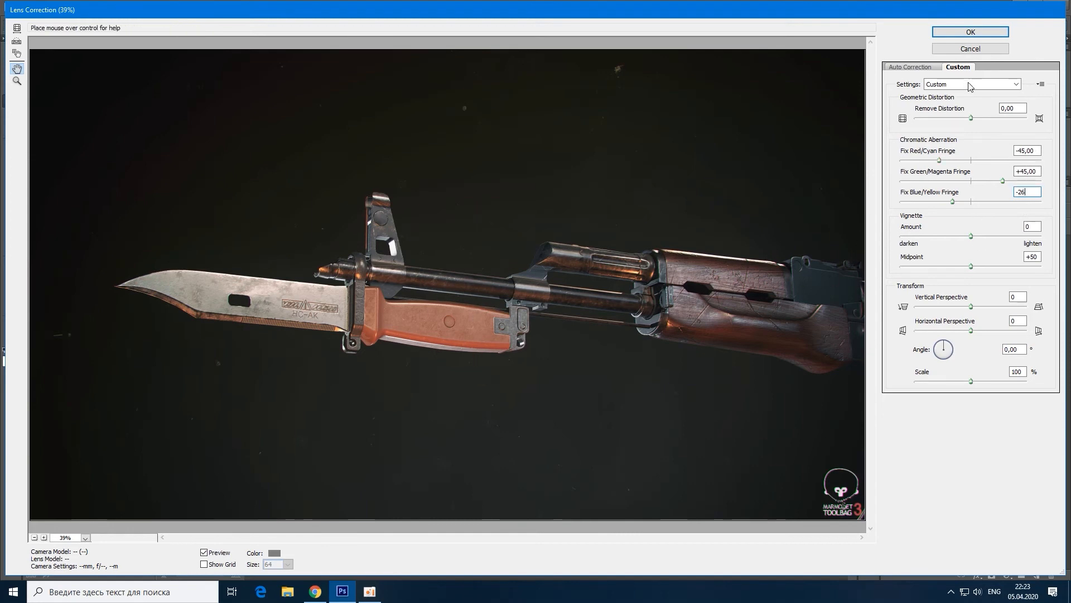
click(971, 32)
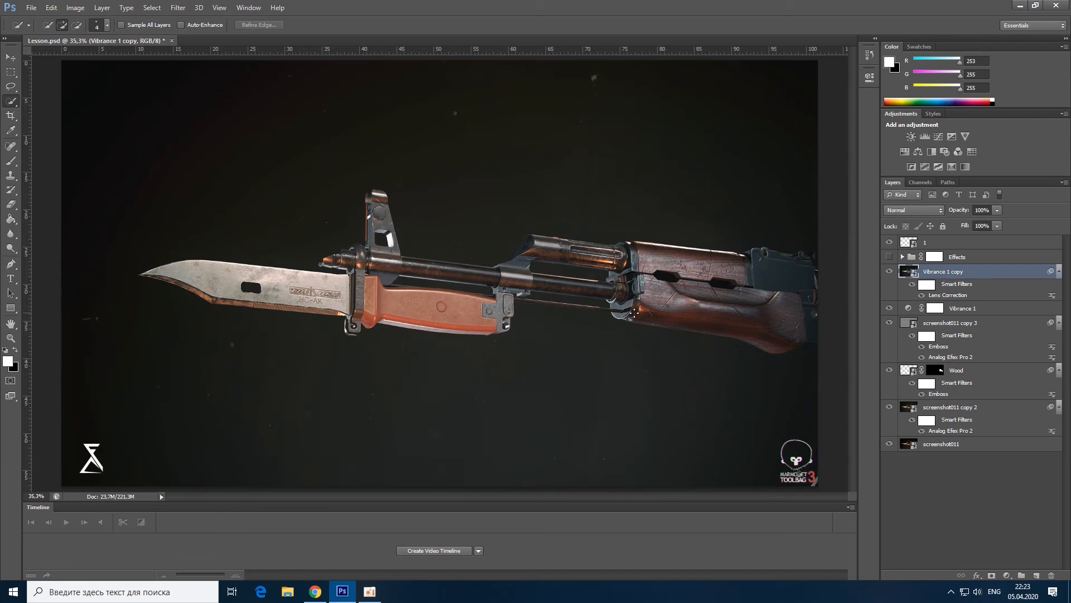
Step: Examine the colour fringing around the barrel tip and blade up close, comparing the image with and without the Vibrance 1 copy layer
scroll(374, 244, up, 15)
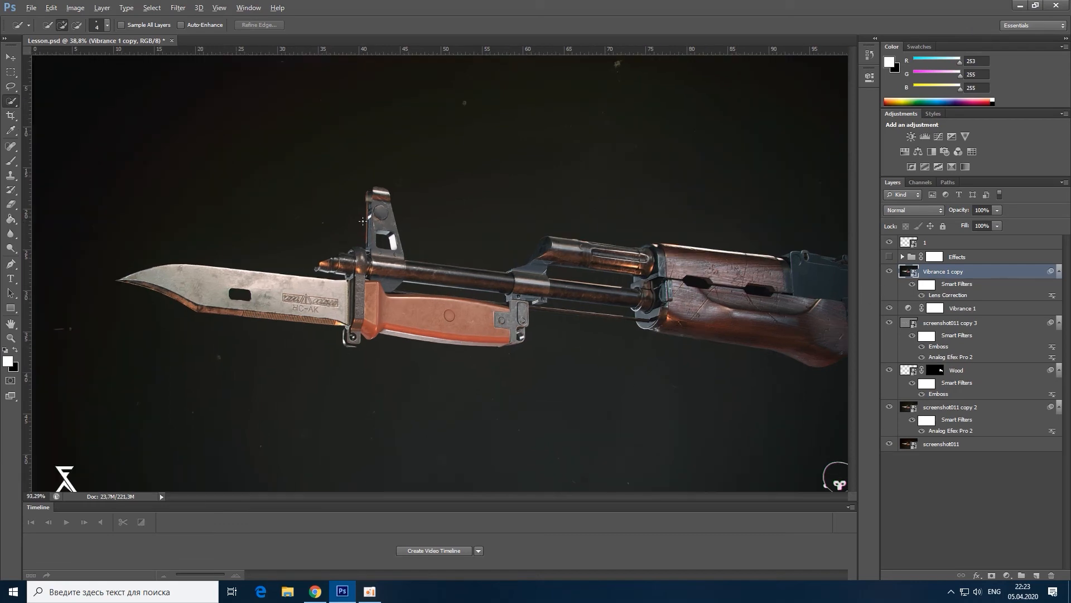
scroll(619, 175, down, 5)
scroll(405, 321, up, 5)
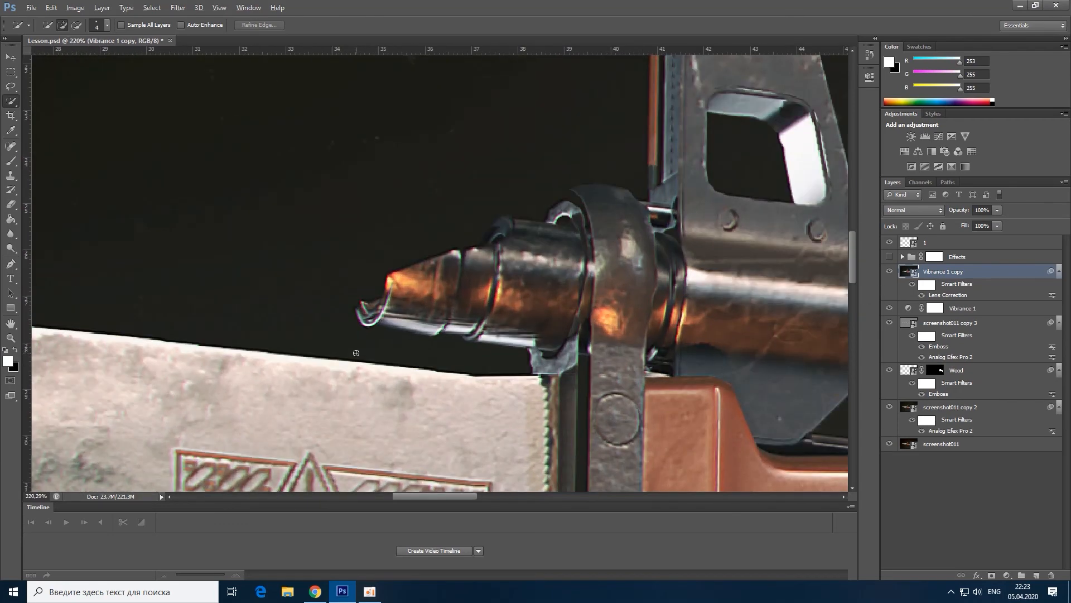
click(889, 272)
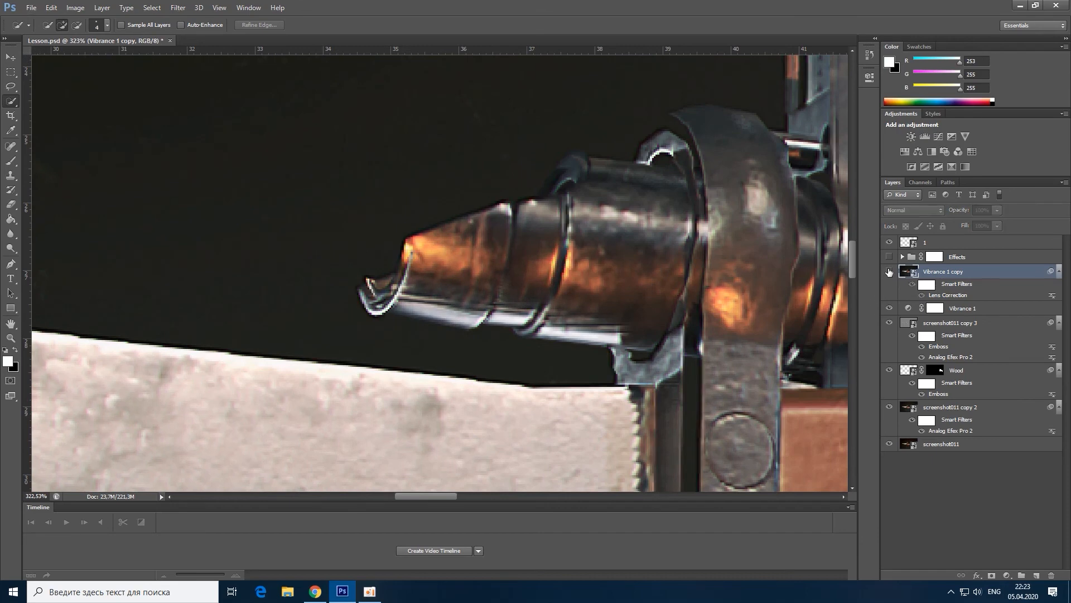
click(890, 272)
scroll(416, 321, down, 10)
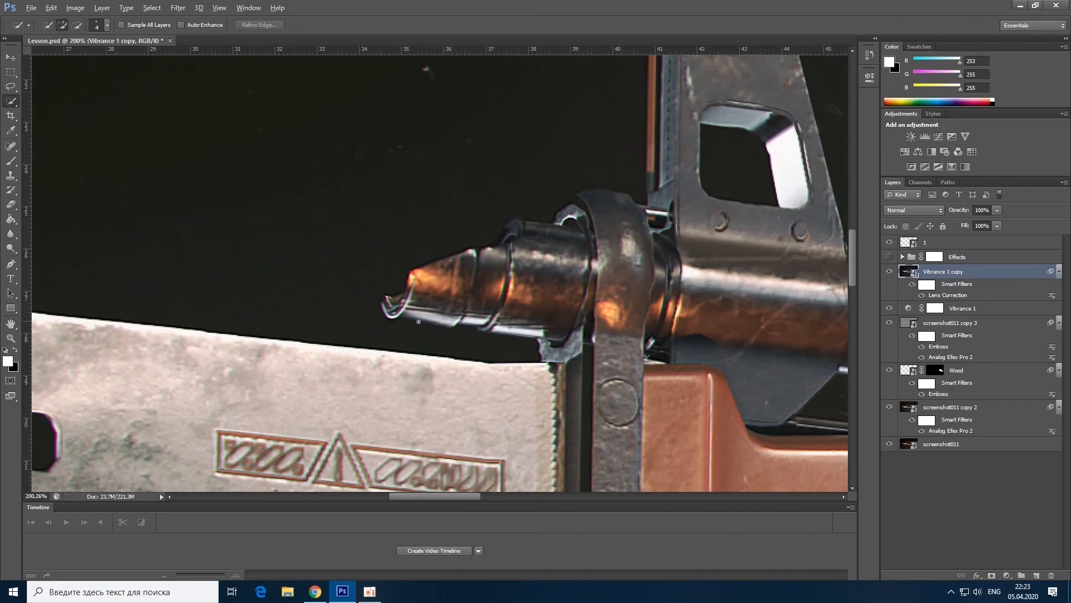
scroll(418, 323, down, 4)
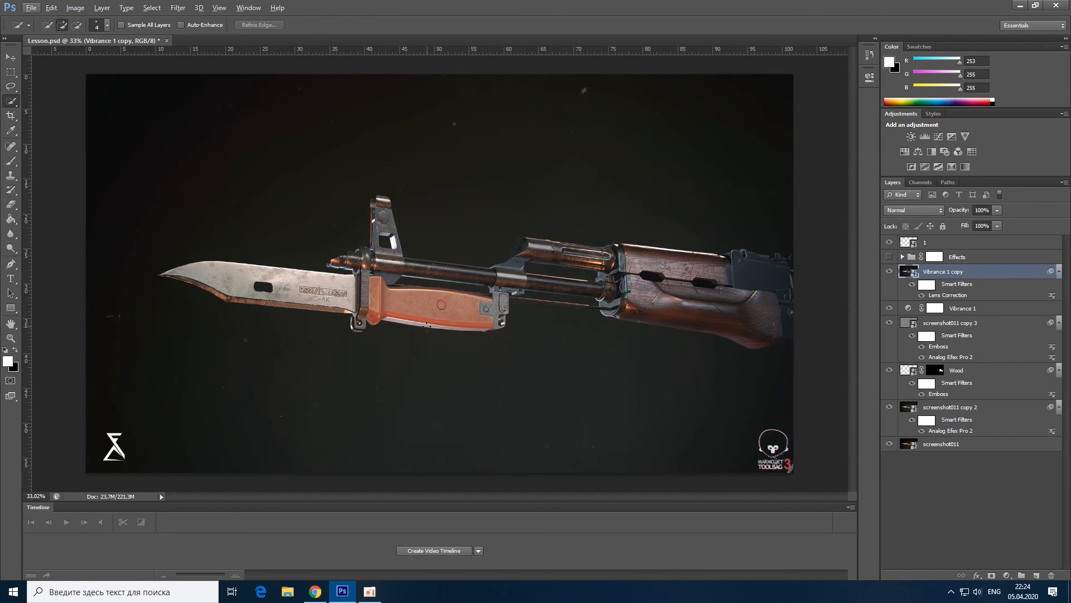
Step: Switch to Chrome and view the Apex Legends Pathfinder artwork in the ArtStation portfolio
key(alt+Tab)
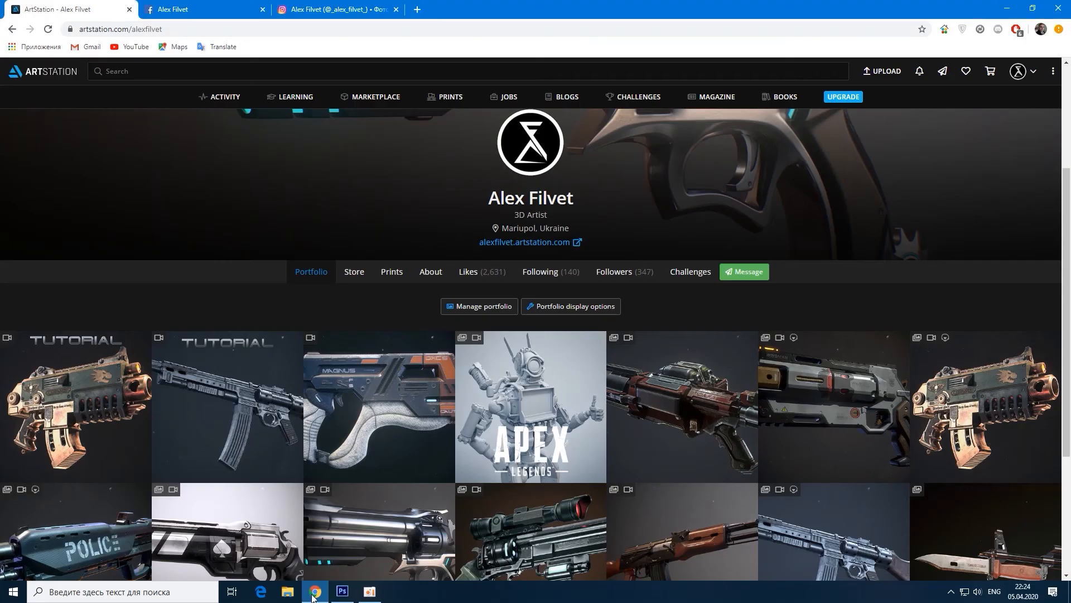
click(526, 401)
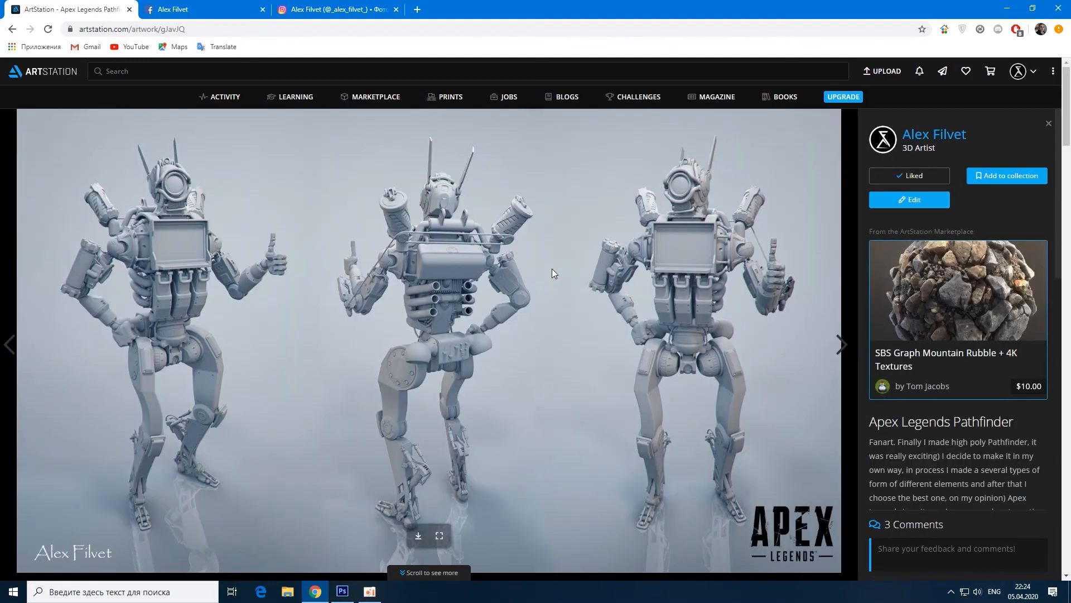
scroll(560, 251, down, 1)
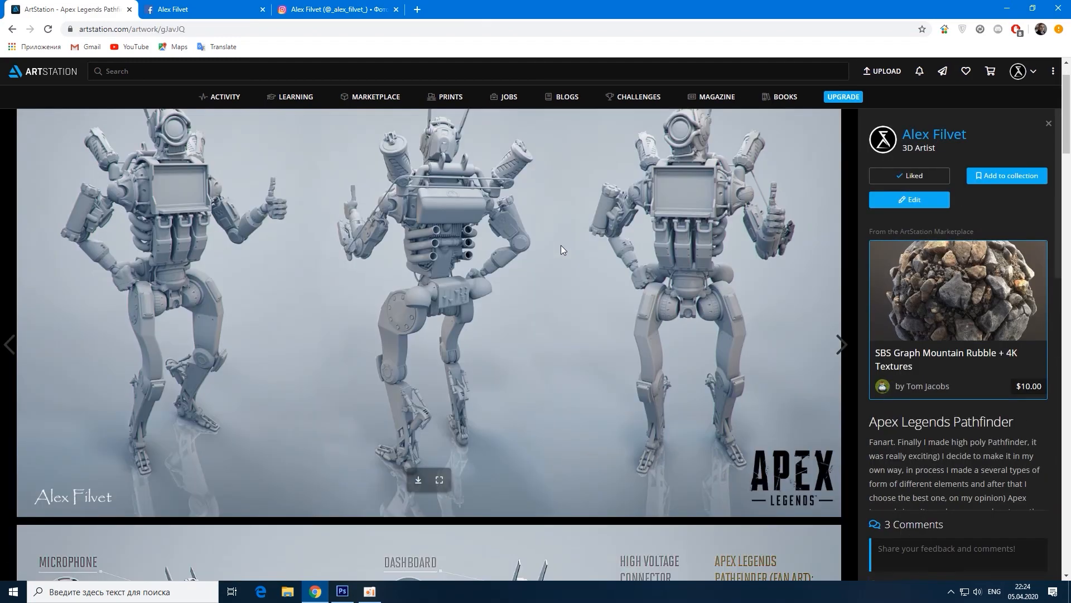
scroll(564, 253, down, 1)
scroll(565, 254, up, 2)
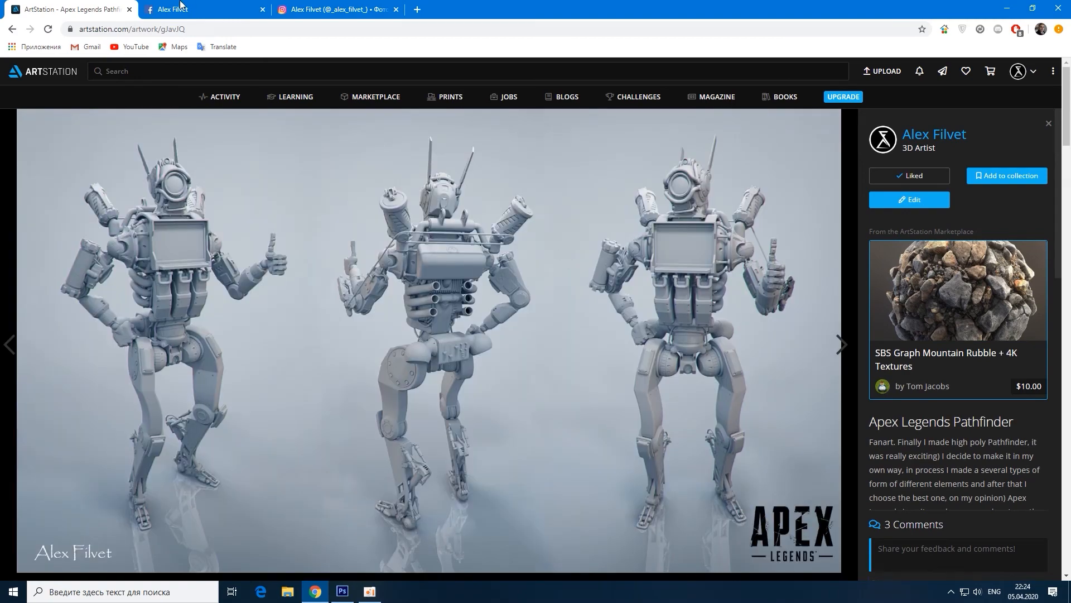
Step: Browse the Pathfinder work-in-progress images and the other albums on Facebook, and return to Photoshop
key(ctrl+Tab)
scroll(424, 421, up, 8)
scroll(424, 420, up, 8)
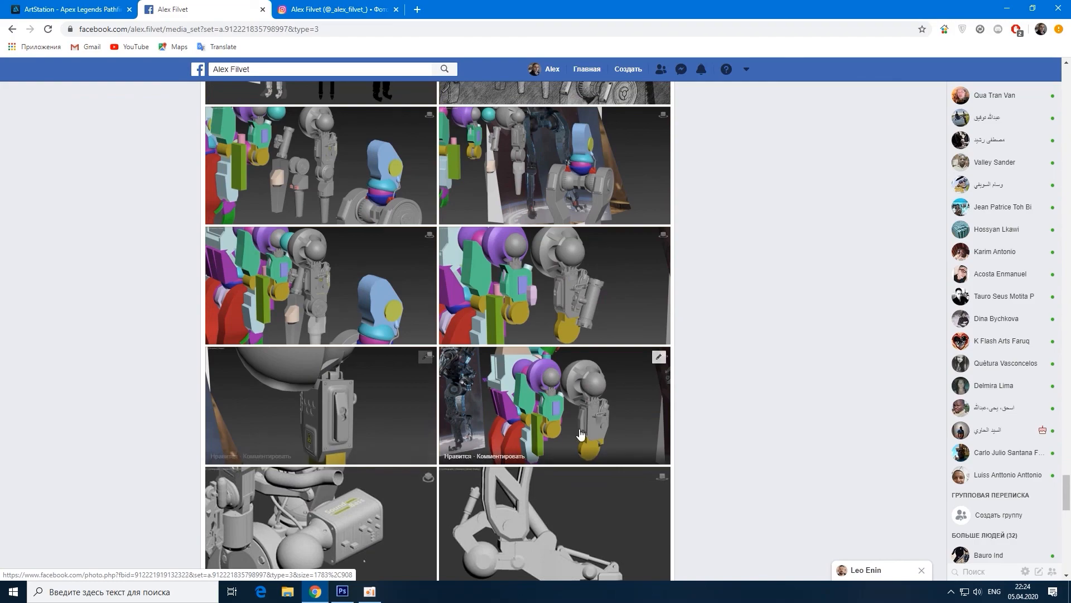
scroll(600, 445, up, 9)
scroll(600, 449, up, 20)
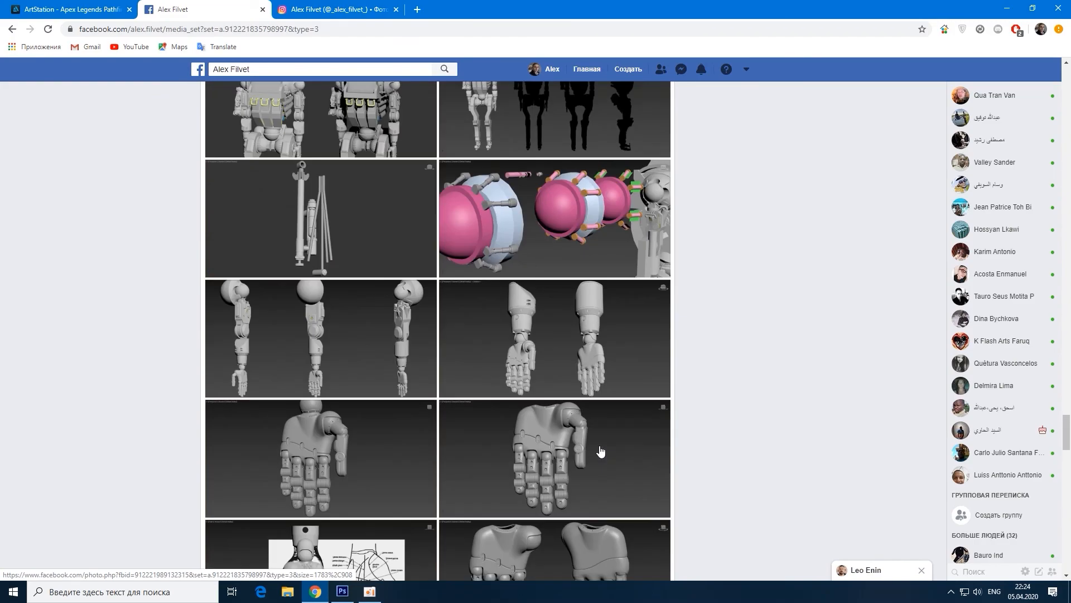
scroll(599, 446, up, 6)
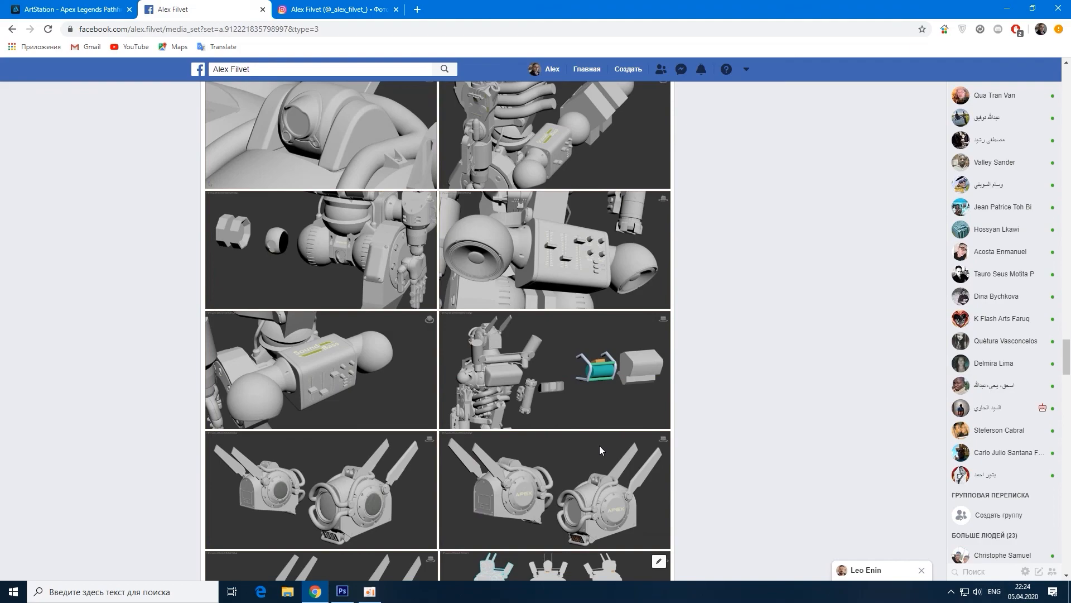
scroll(600, 451, down, 20)
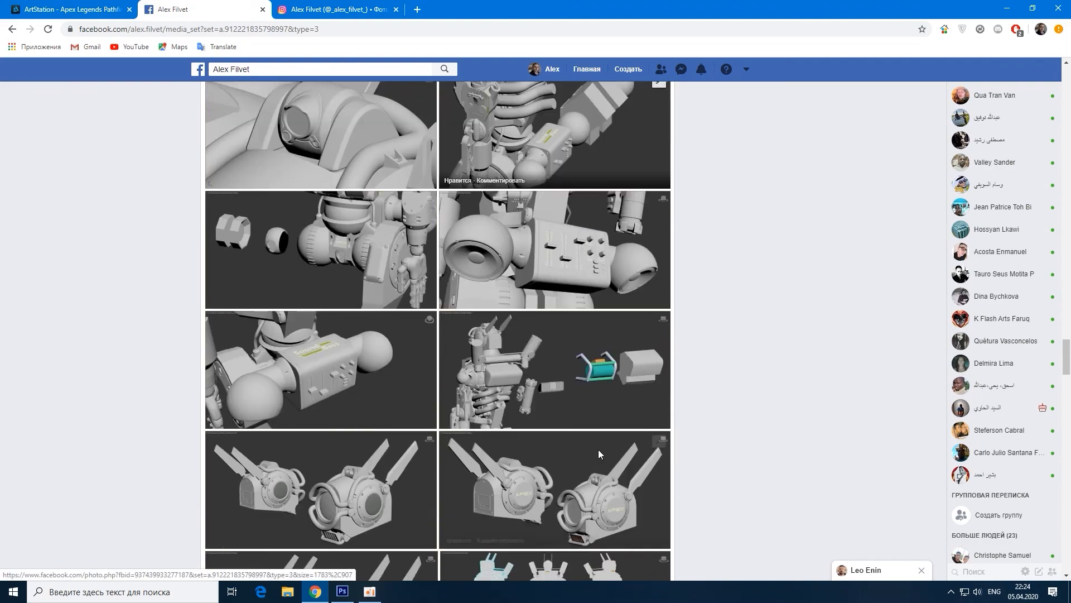
scroll(735, 371, down, 20)
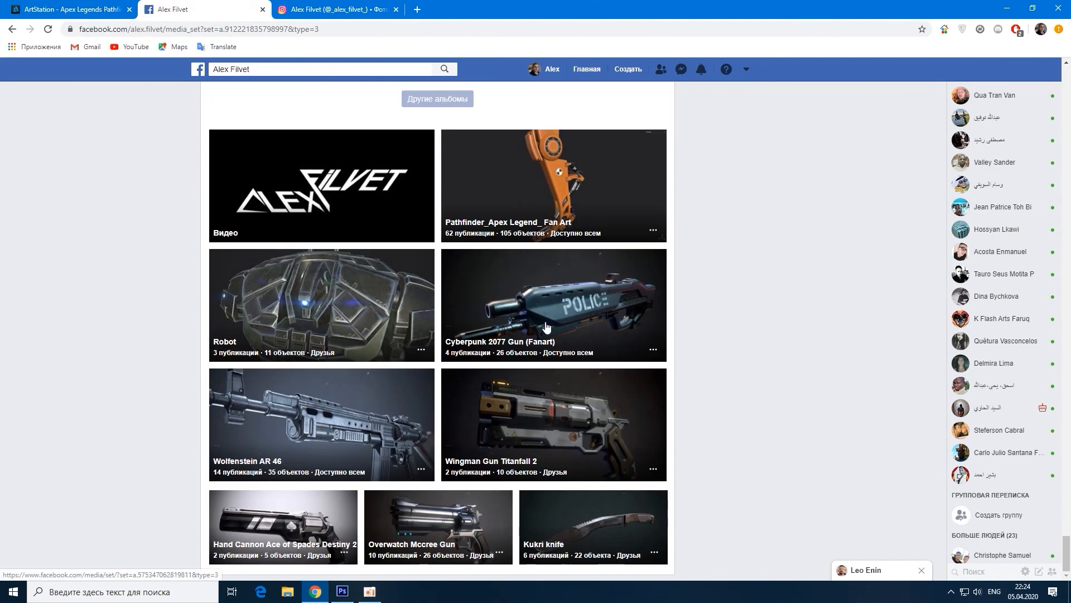
scroll(734, 408, up, 10)
scroll(780, 416, down, 8)
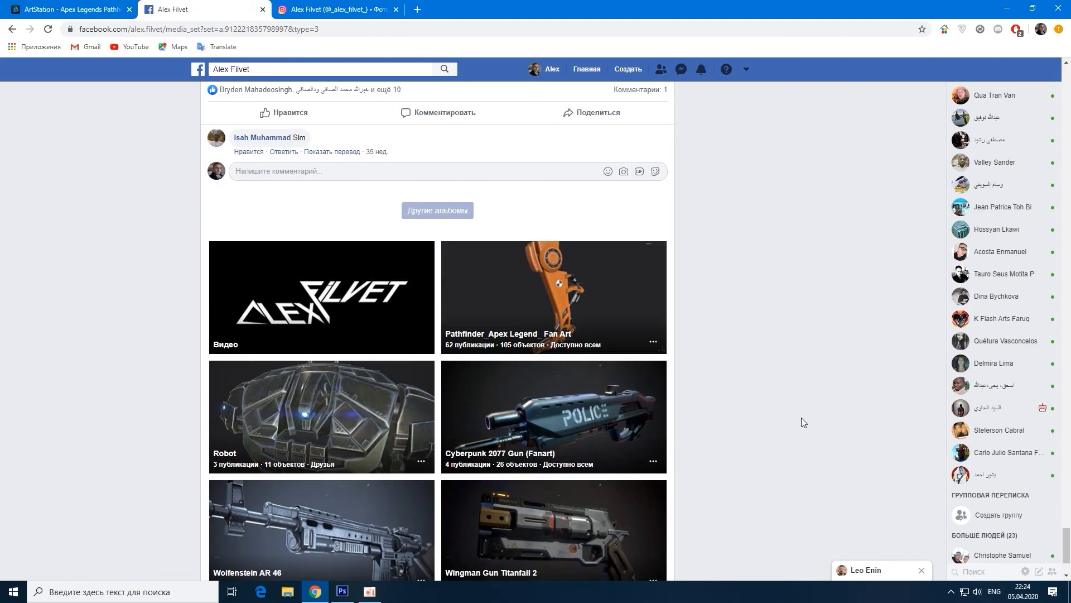
scroll(804, 424, down, 2)
scroll(776, 431, up, 15)
scroll(697, 382, up, 7)
scroll(763, 303, down, 15)
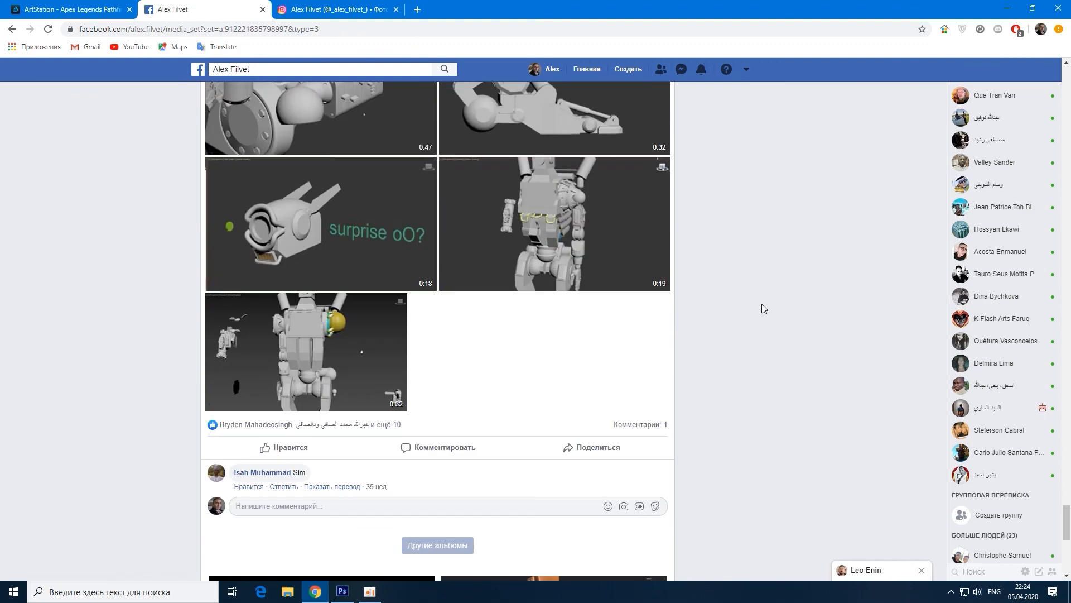
scroll(762, 303, down, 8)
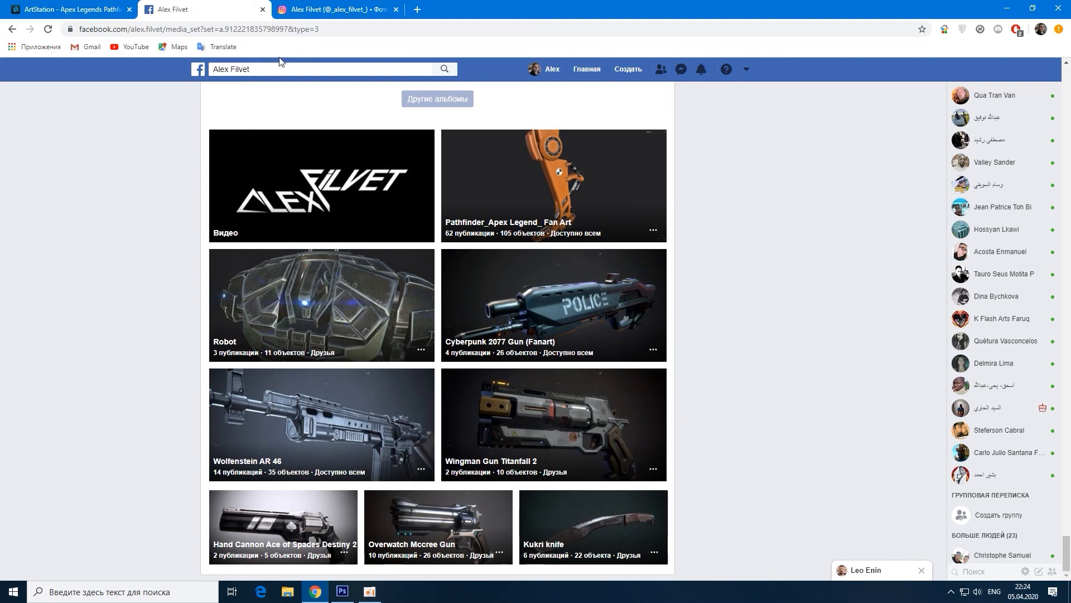
click(92, 10)
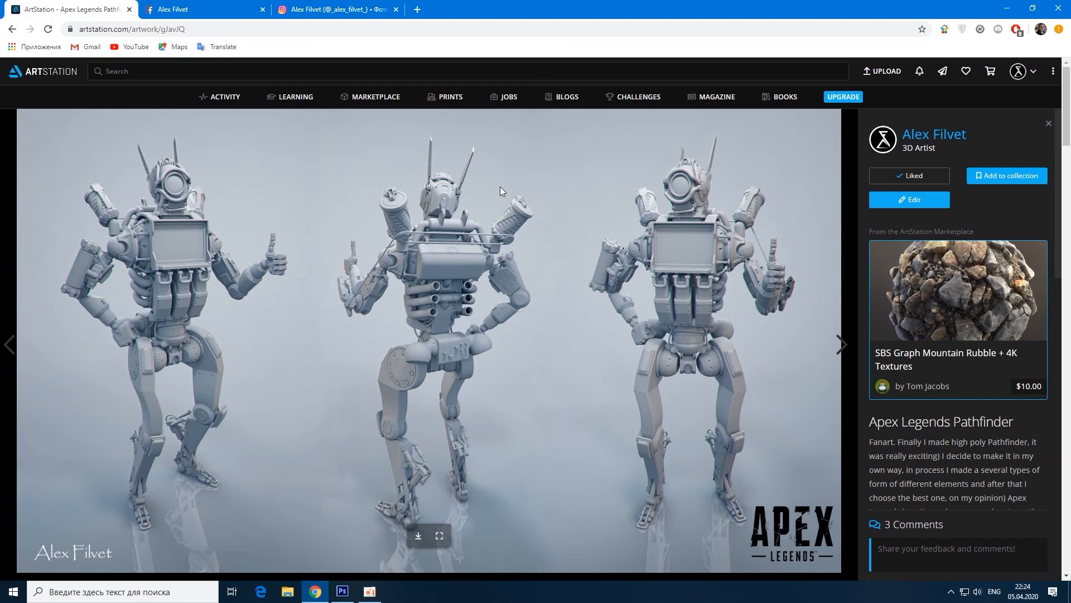
click(342, 590)
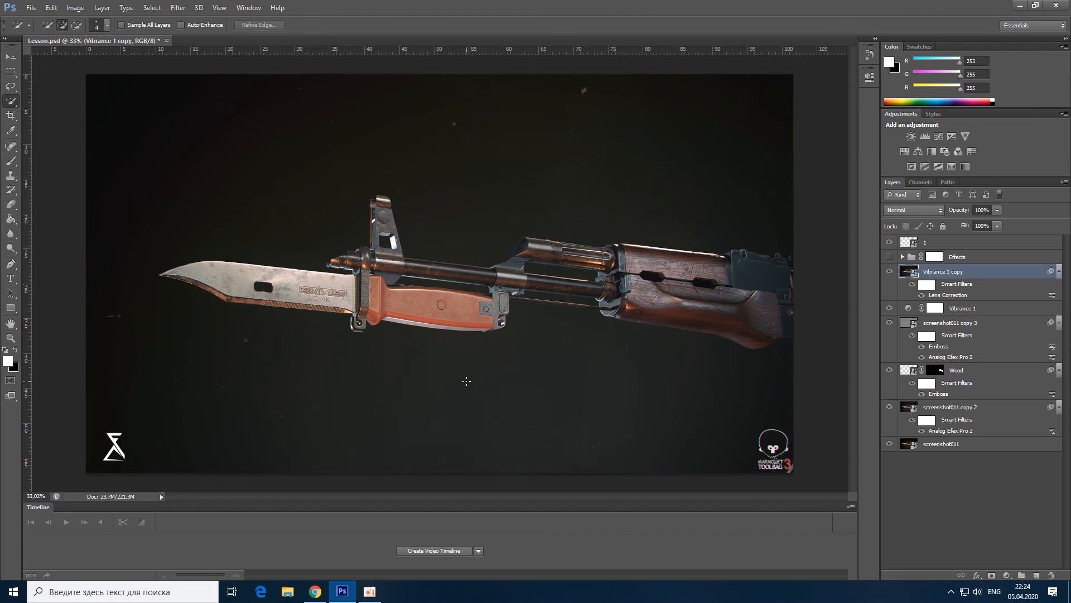